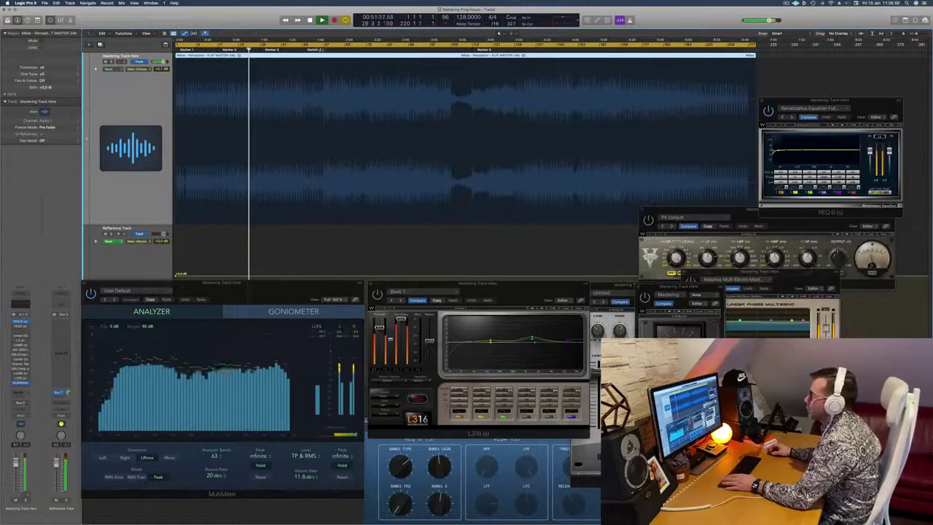
# - Audition the mastering track from the louder section around 1:44 and watch its spectrum in the MultiMeter
pyautogui.hotkey('alt', '.')
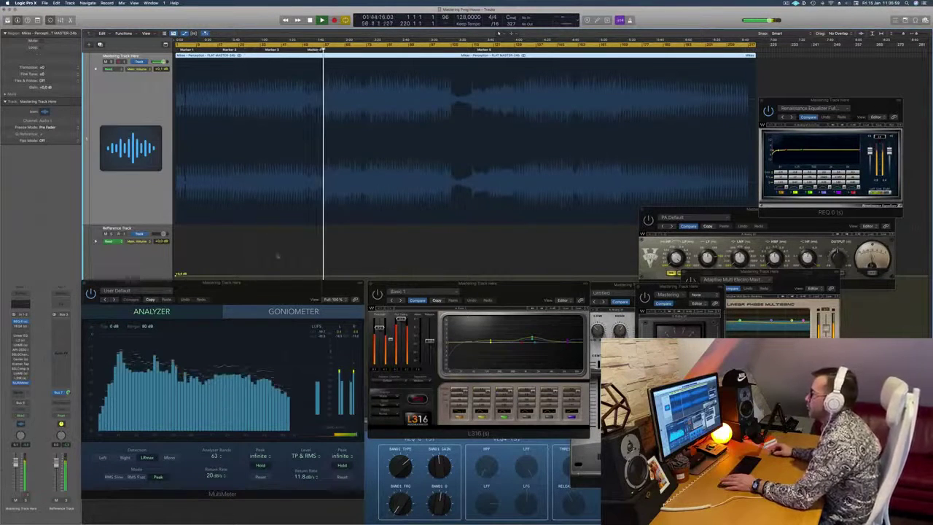
pyautogui.click(147, 78)
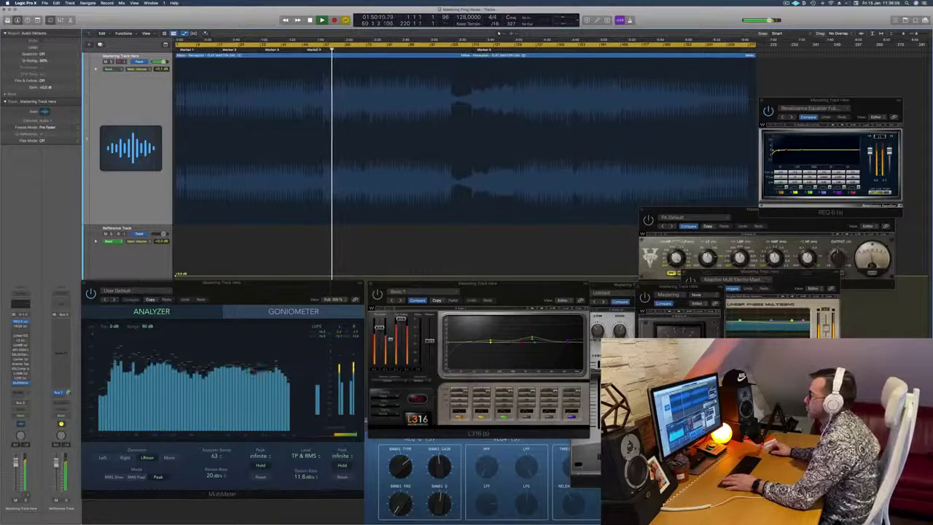
pyautogui.press(',')
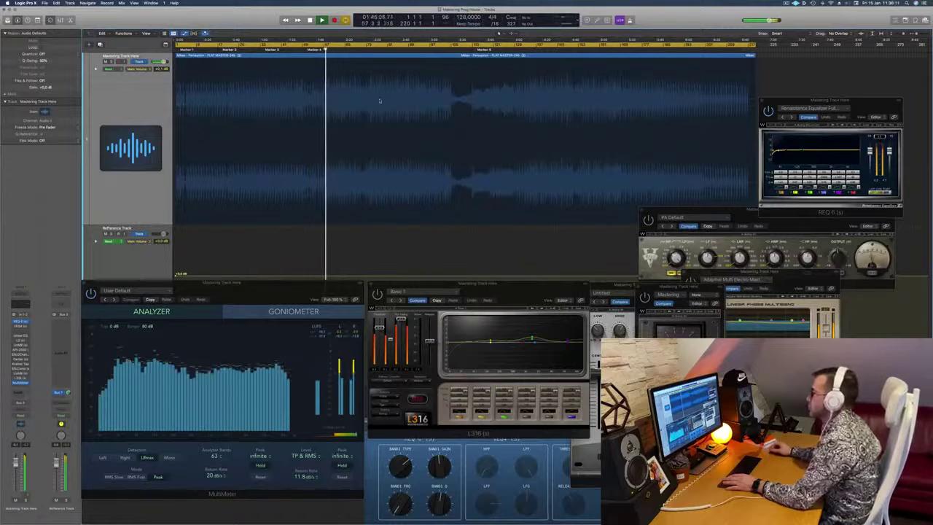
pyautogui.press('super+a')
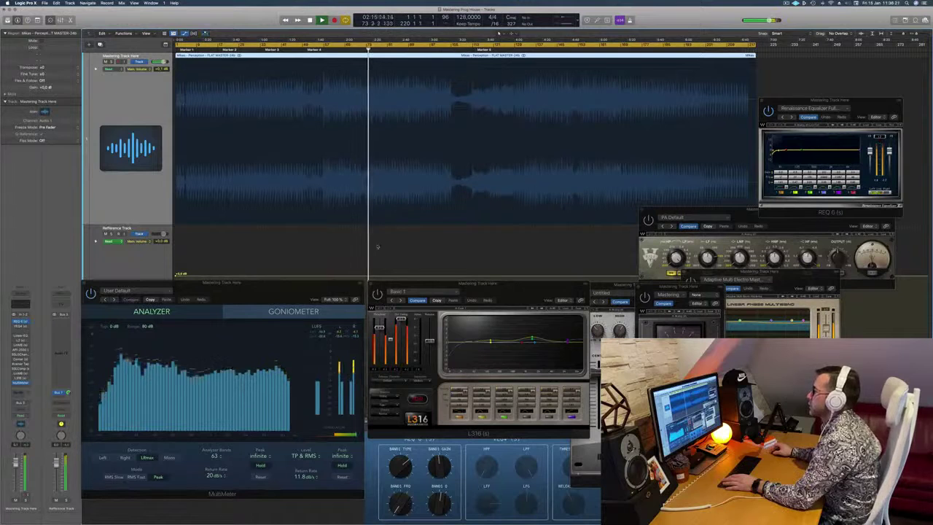
pyautogui.click(423, 164)
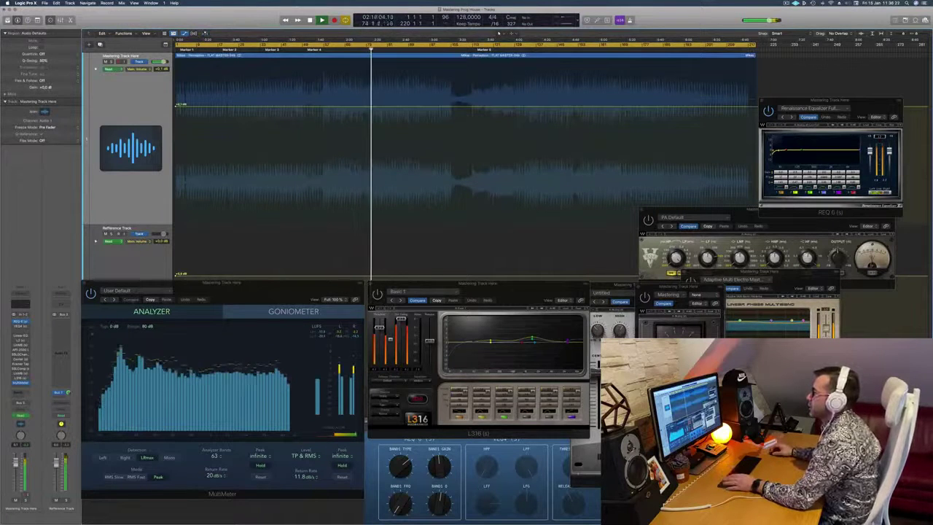
pyautogui.press('a')
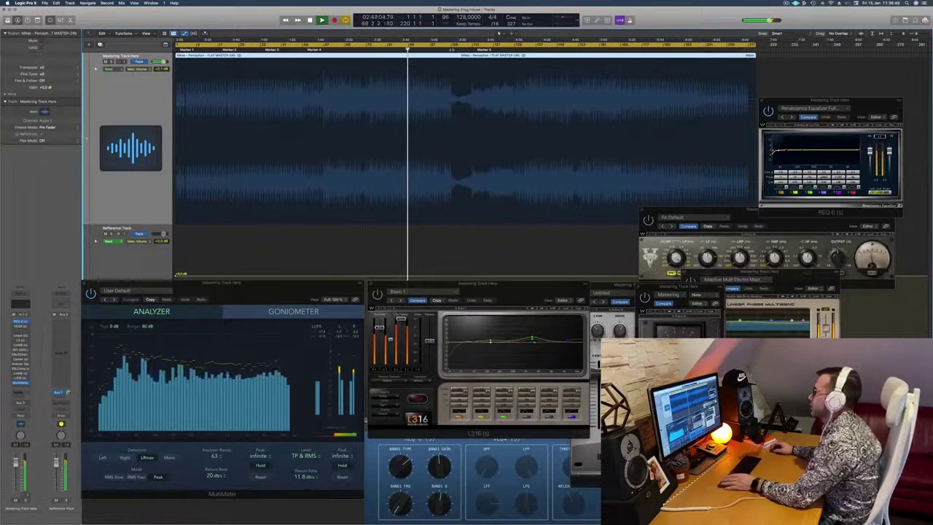
# - Audition the quiet breakdown of the mastering track around 3:15 to 3:20
pyautogui.click(451, 49)
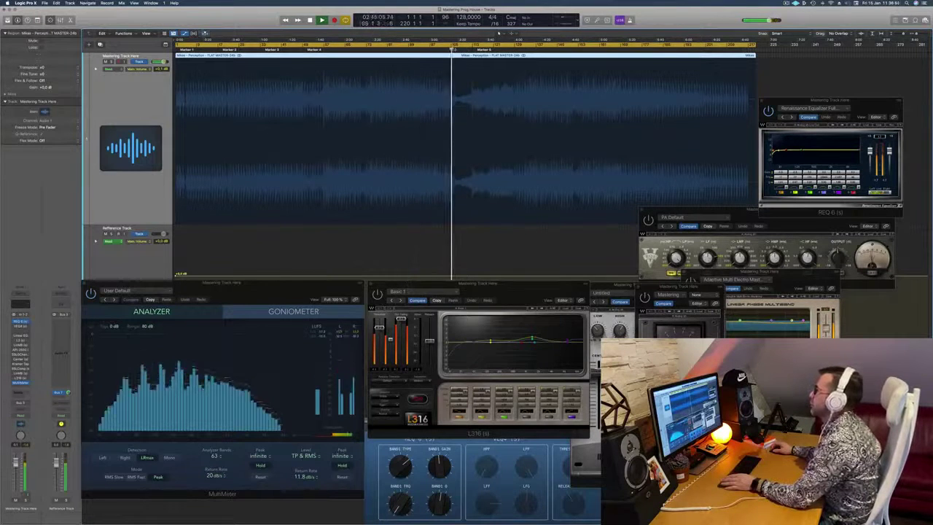
pyautogui.click(459, 49)
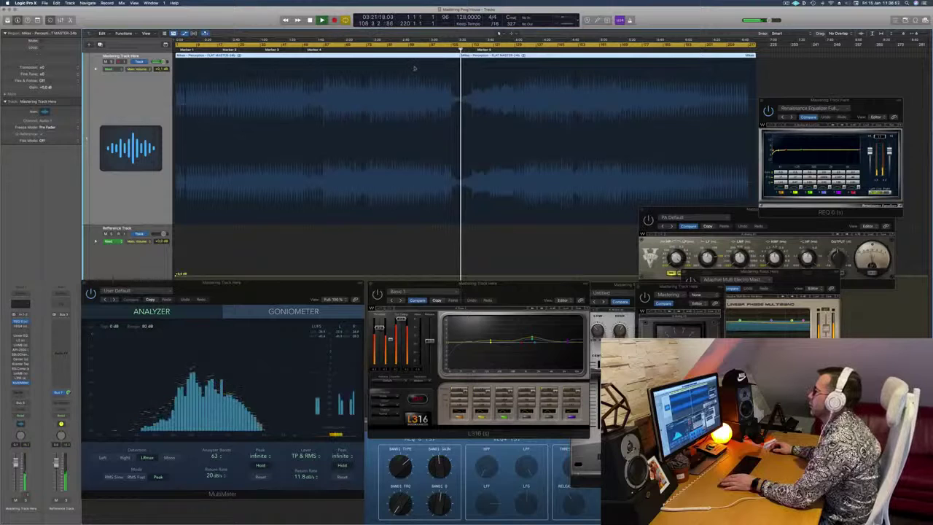
pyautogui.click(452, 50)
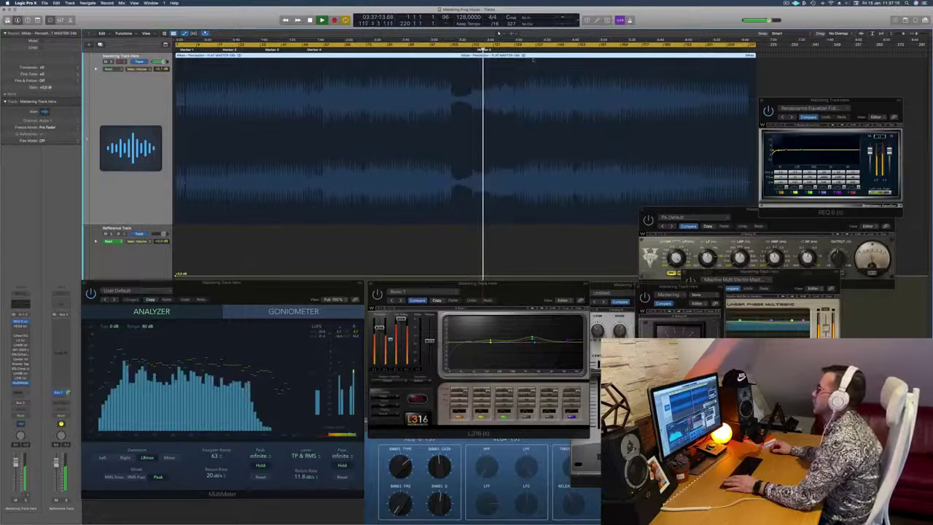
# - Skip through the remainder of the mastering track to its ending section, and return the playhead to the start
pyautogui.hotkey('alt', '.')
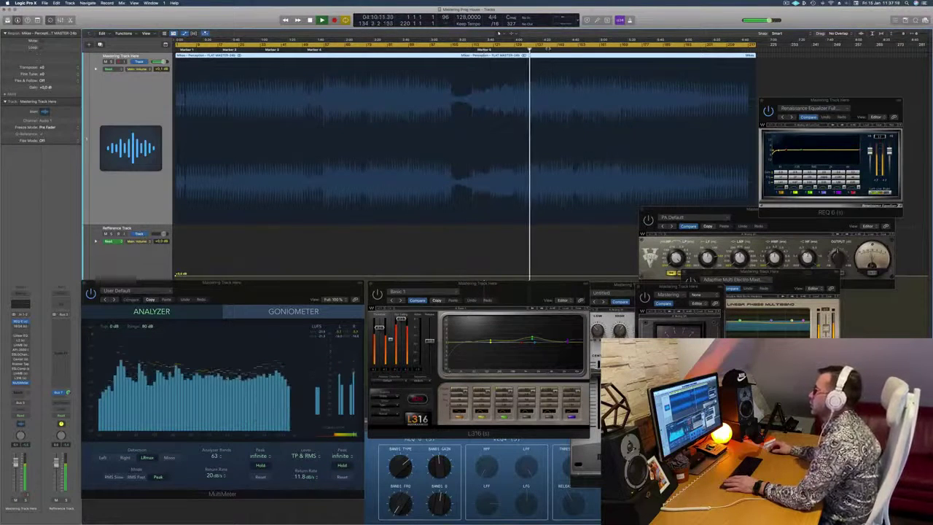
pyautogui.hotkey('alt', '.')
pyautogui.hotkey('alt', '.')
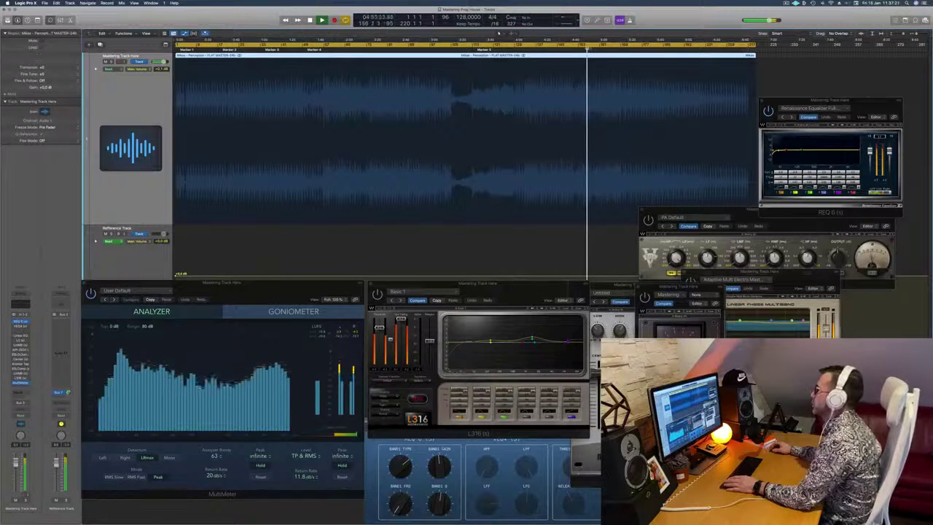
pyautogui.hotkey('alt', '.')
pyautogui.hotkey('alt', '.')
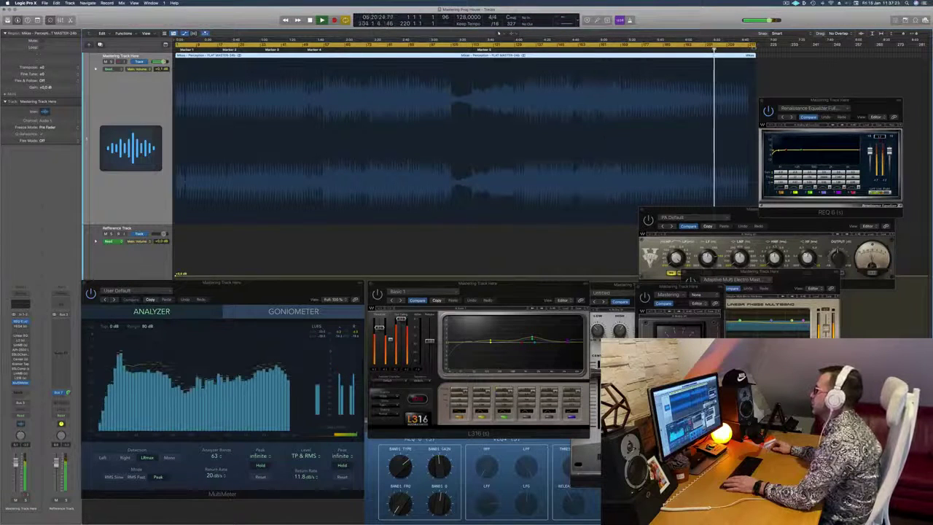
pyautogui.press('Return')
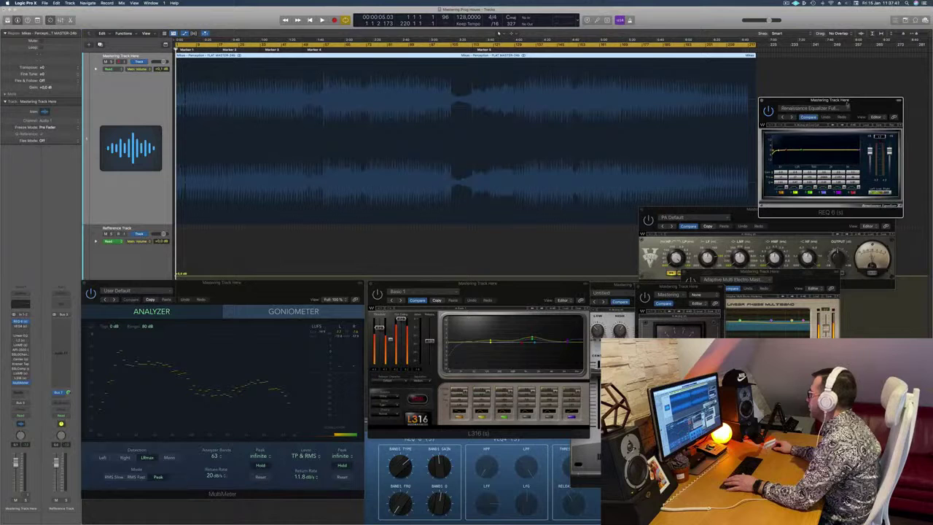
# - Move the REQ 6 equalizer window slightly higher and play the mastering track from the start
pyautogui.moveTo(847, 102); pyautogui.dragTo(838, 75)
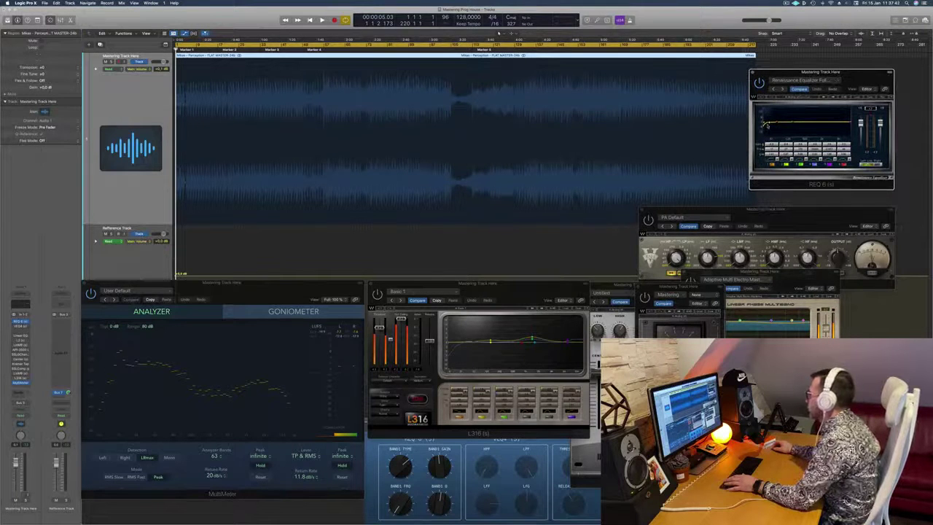
pyautogui.press('space')
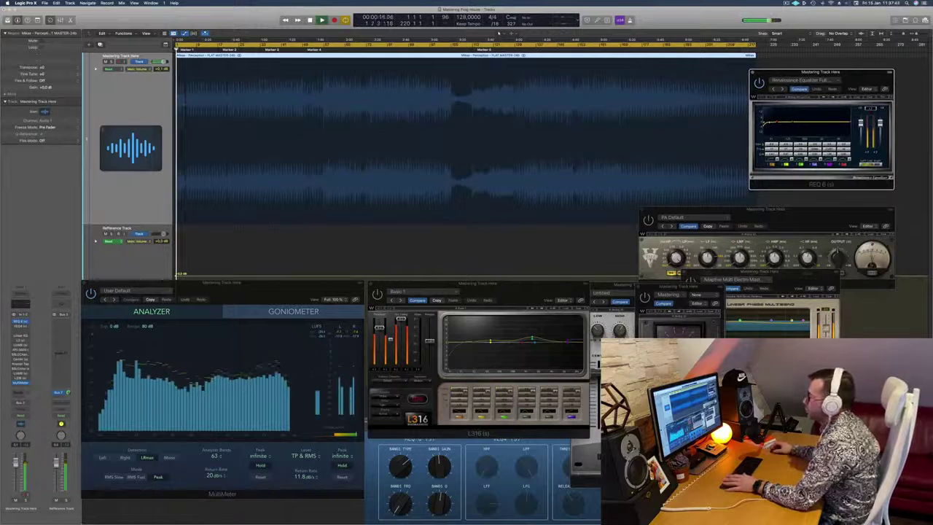
pyautogui.click(108, 112)
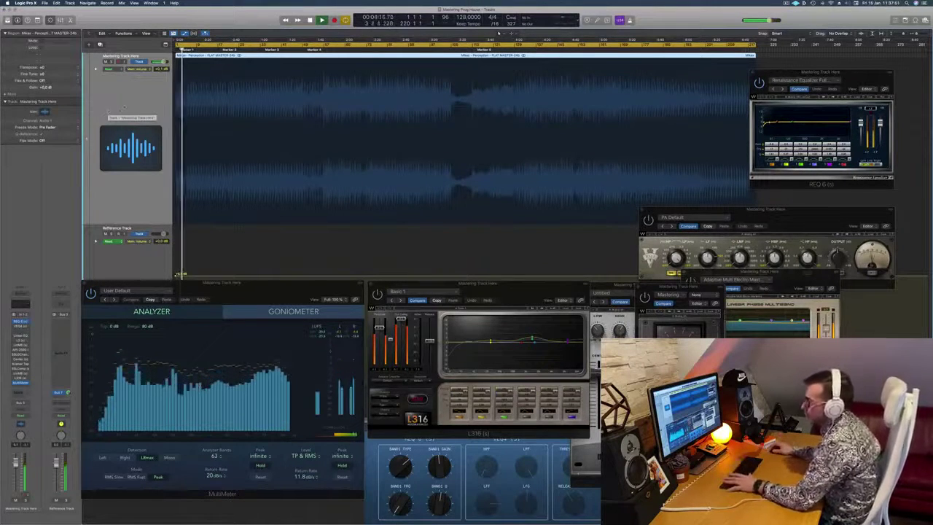
# - Bring up the VEQ4 equalizer of the mastering track and place its window over the waveform
pyautogui.press('super+w')
pyautogui.click(20, 327)
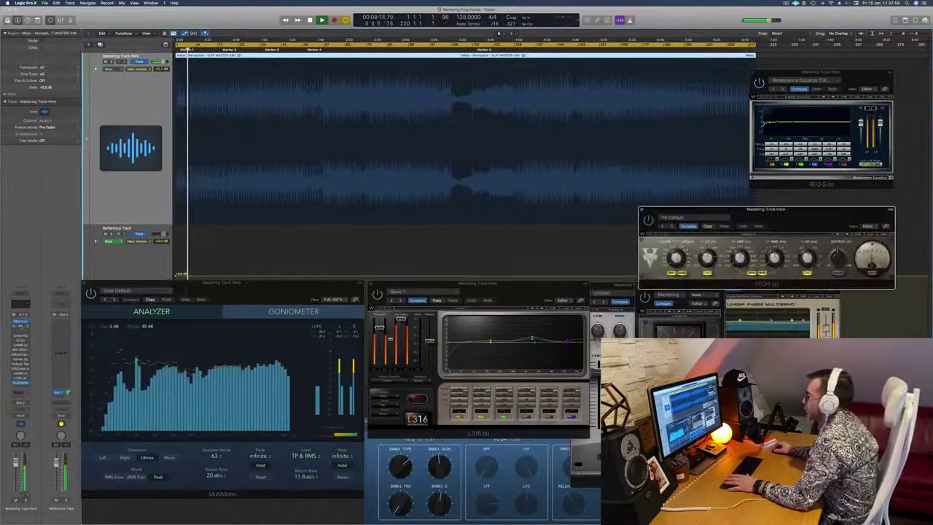
pyautogui.moveTo(811, 231); pyautogui.dragTo(558, 169)
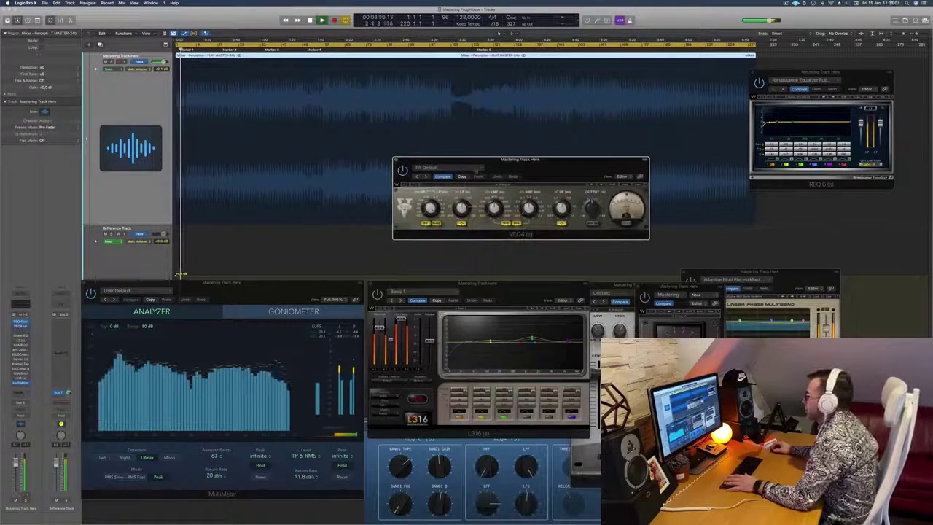
pyautogui.moveTo(555, 174); pyautogui.dragTo(538, 163)
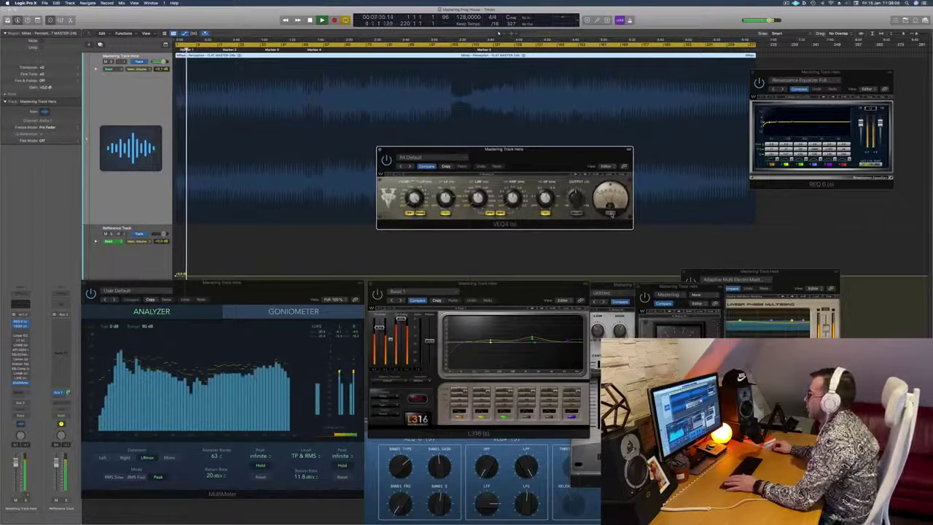
pyautogui.moveTo(574, 161); pyautogui.dragTo(553, 162)
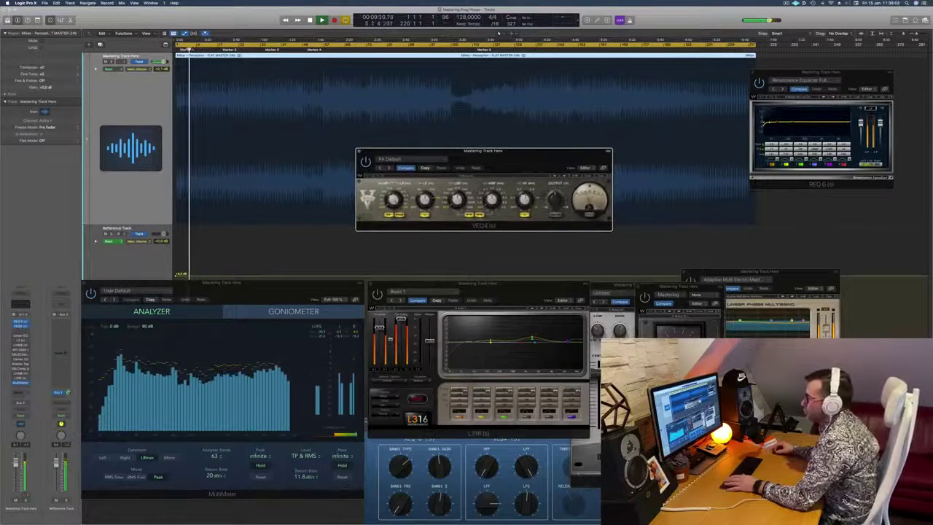
# - Bring the REQ 6 equalizer forward and move the VEQ4 window off the waveform to just beneath it
pyautogui.click(20, 322)
pyautogui.click(20, 322)
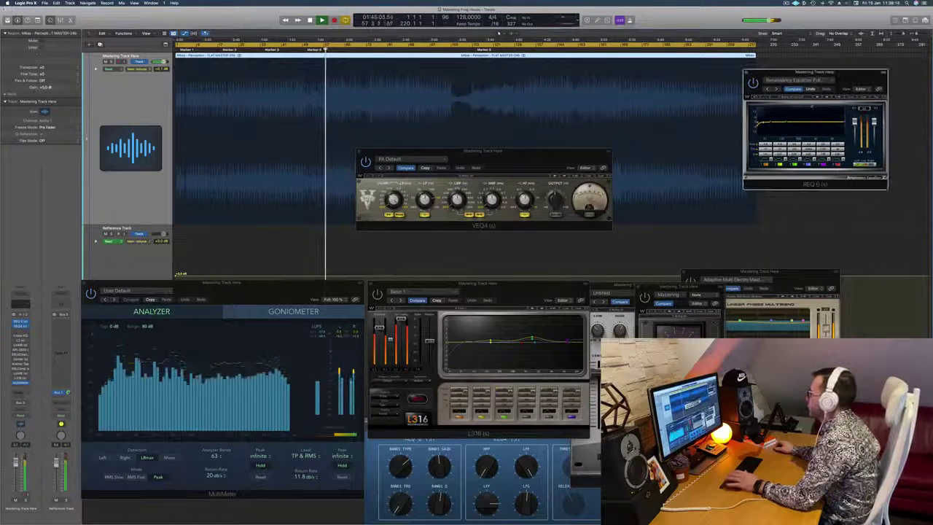
pyautogui.moveTo(483, 151); pyautogui.dragTo(541, 141)
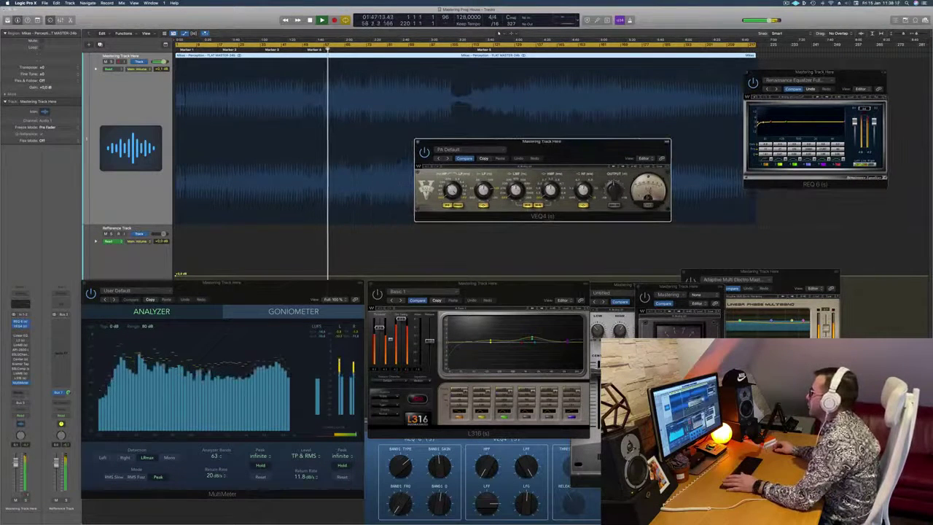
pyautogui.moveTo(622, 150); pyautogui.dragTo(770, 174)
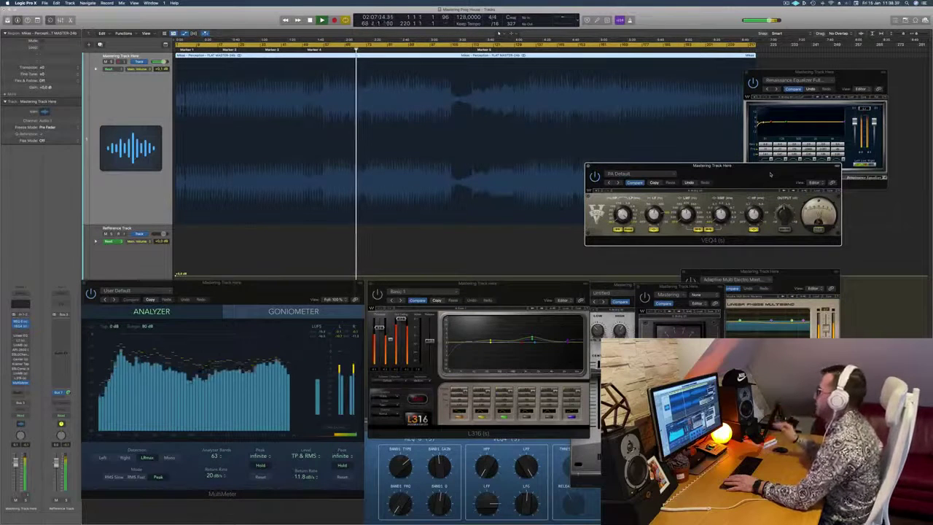
pyautogui.moveTo(769, 173); pyautogui.dragTo(856, 189)
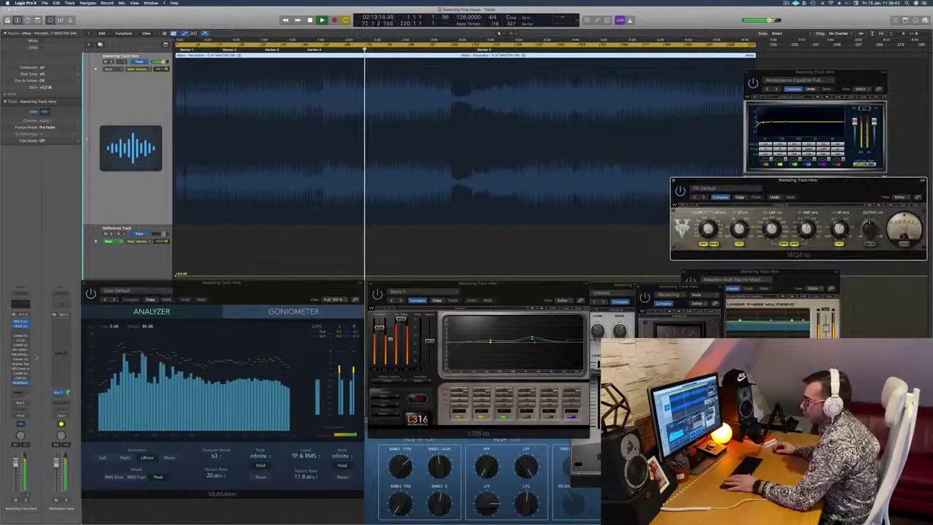
# - Open the L2 Ultramaximizer on the mastering track and place its window below the VEQ4
pyautogui.click(21, 336)
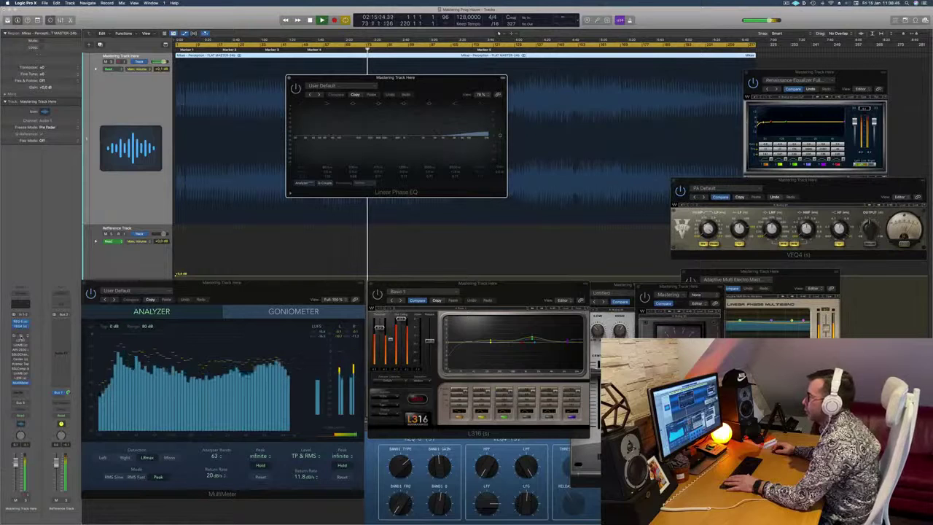
pyautogui.click(20, 338)
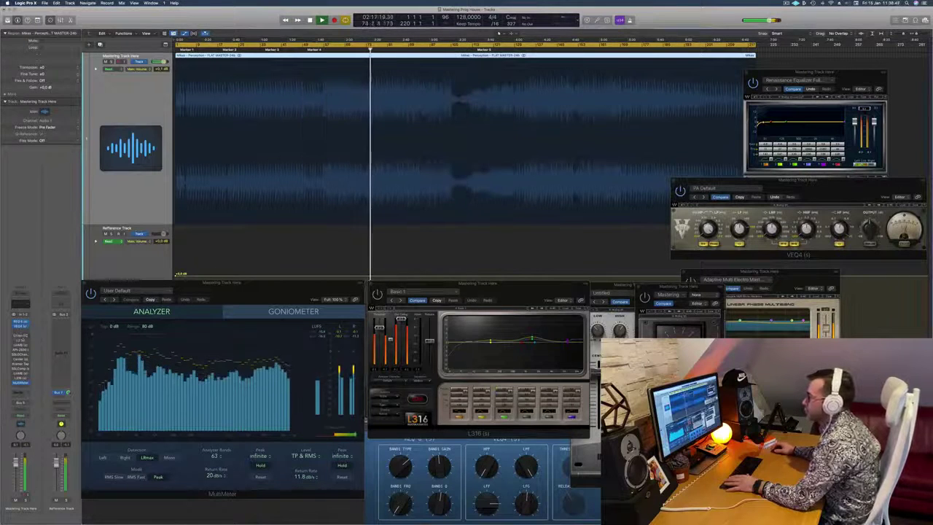
pyautogui.click(20, 341)
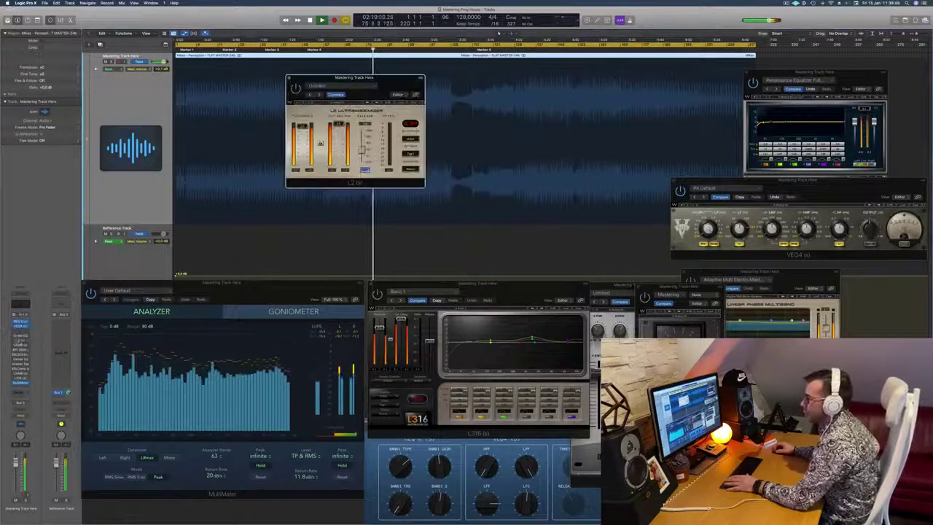
pyautogui.moveTo(354, 78); pyautogui.dragTo(748, 236)
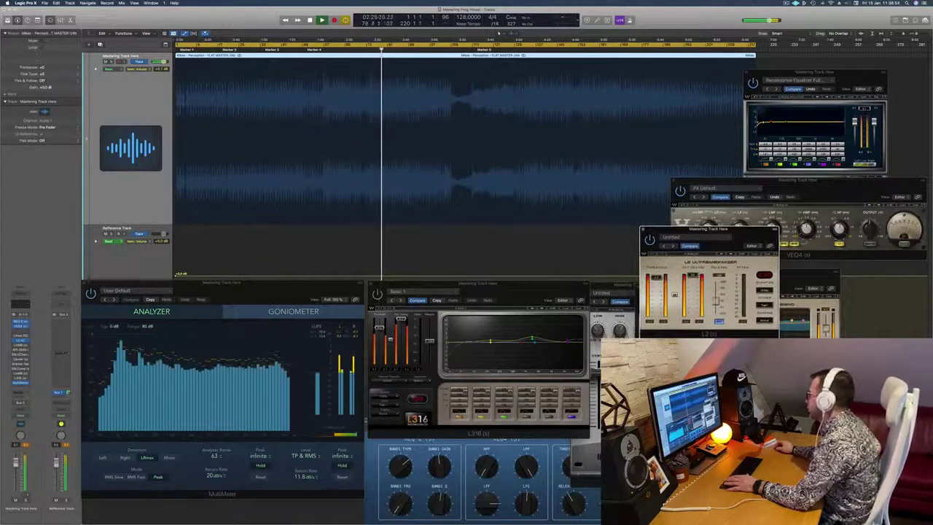
pyautogui.moveTo(743, 228); pyautogui.dragTo(738, 234)
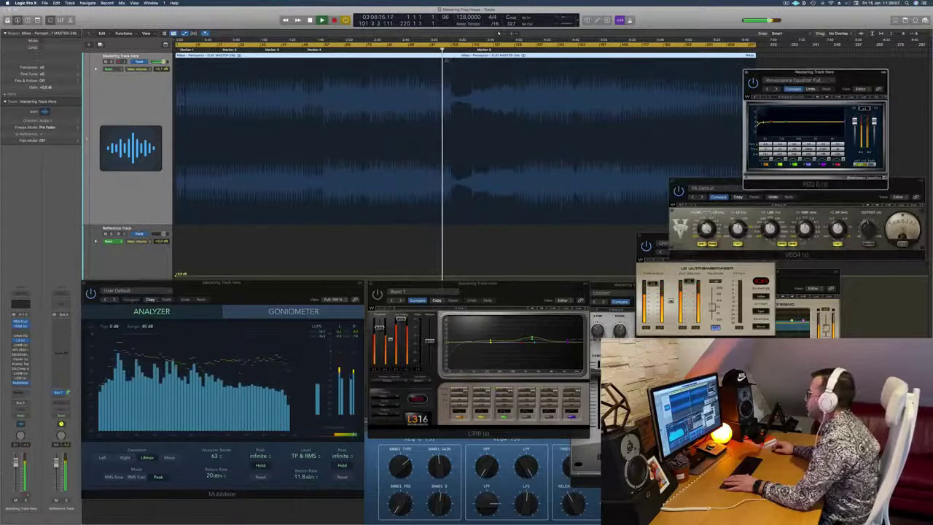
# - Continue playback from the full section after the breakdown, around 4:20, and shift the L2 Ultramaximizer window slightly
pyautogui.click(540, 52)
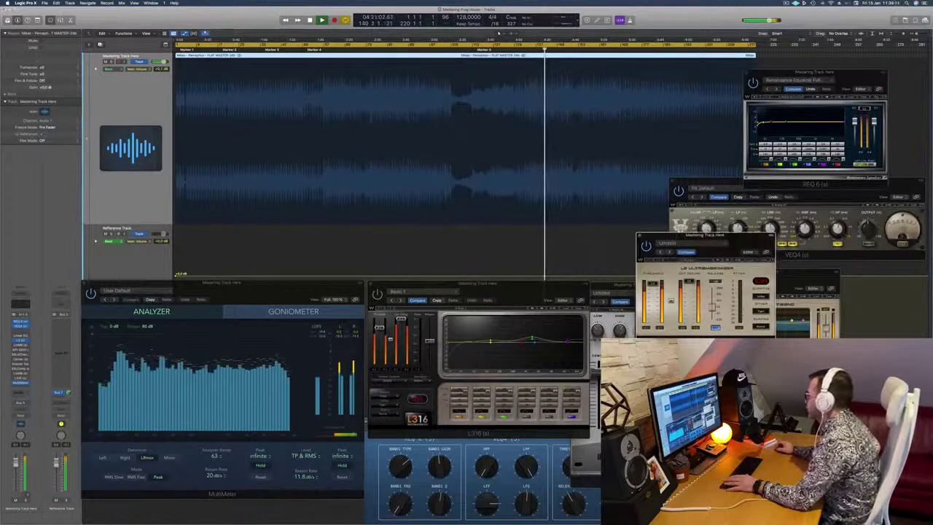
pyautogui.click(642, 262)
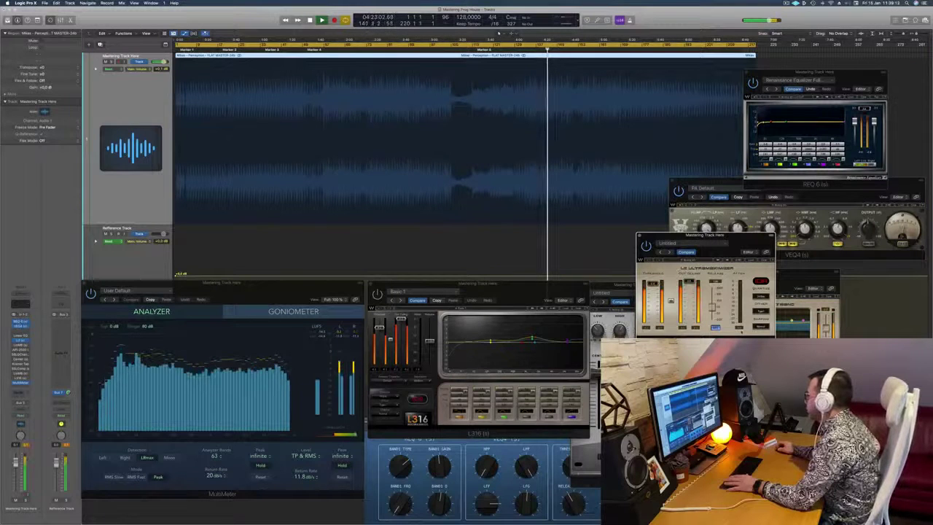
pyautogui.moveTo(739, 237); pyautogui.dragTo(774, 239)
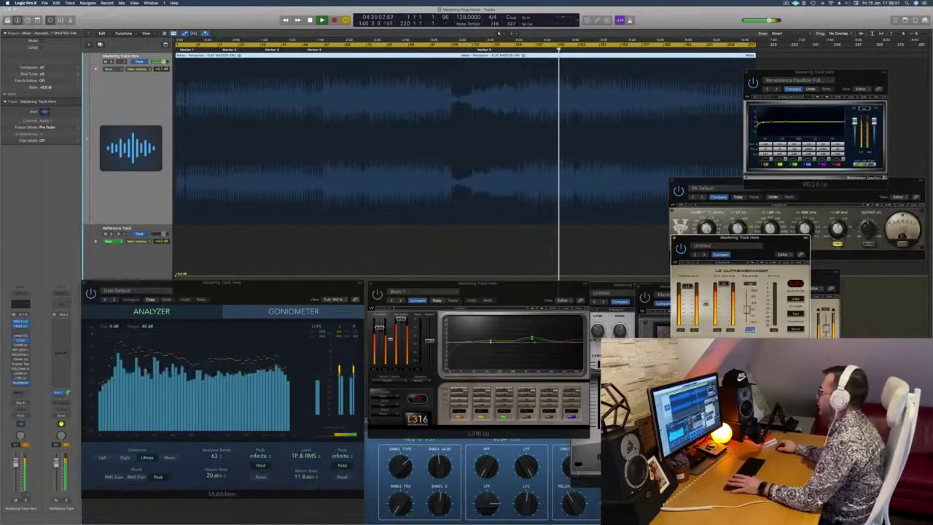
pyautogui.moveTo(777, 240); pyautogui.dragTo(774, 243)
# - Bring up the Linear Phase Multiband of the mastering track and move its window over the waveform area
pyautogui.click(20, 346)
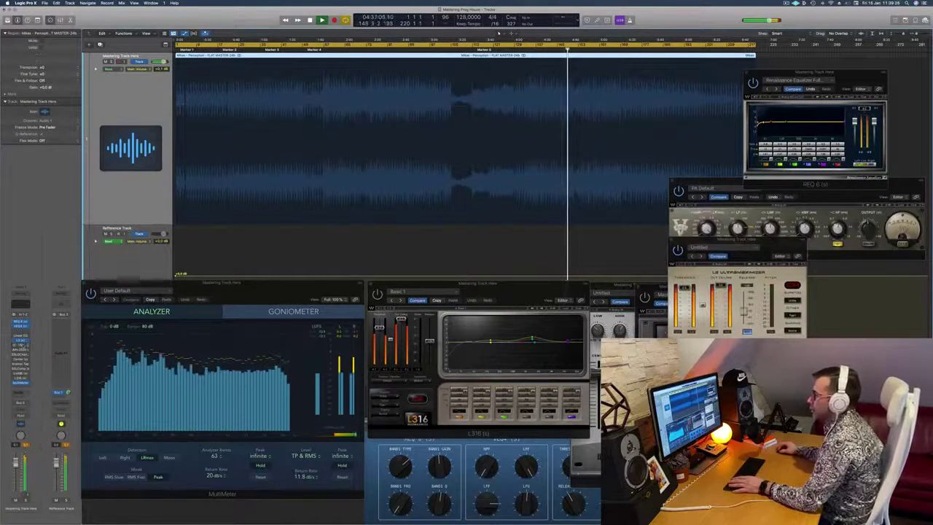
pyautogui.click(21, 349)
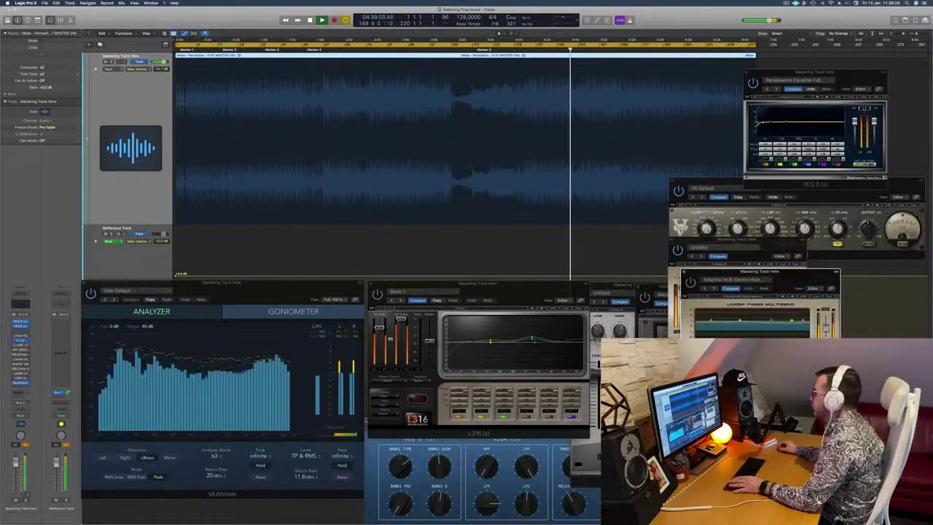
pyautogui.moveTo(758, 271); pyautogui.dragTo(431, 200)
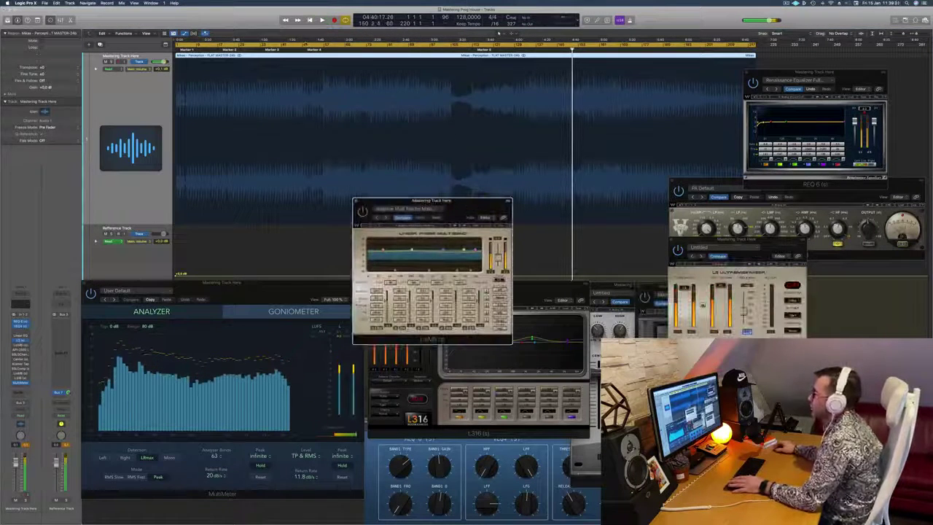
# - Place the cycle range over the first main section, starting at bar 57, and start playback there
pyautogui.click(184, 47)
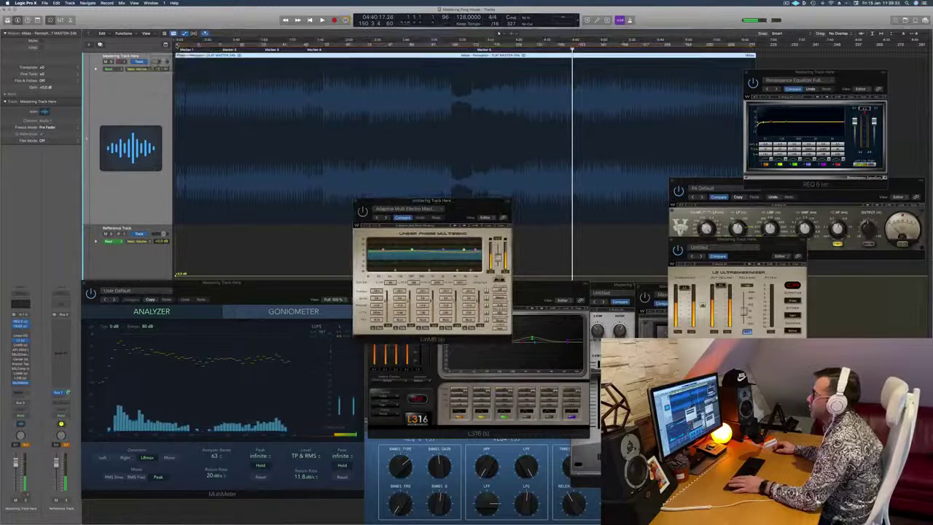
pyautogui.moveTo(184, 47)
pyautogui.mouseDown()
pyautogui.moveTo(394, 48)
pyautogui.moveTo(348, 46)
pyautogui.mouseUp()
pyautogui.press('space')
pyautogui.press('space')
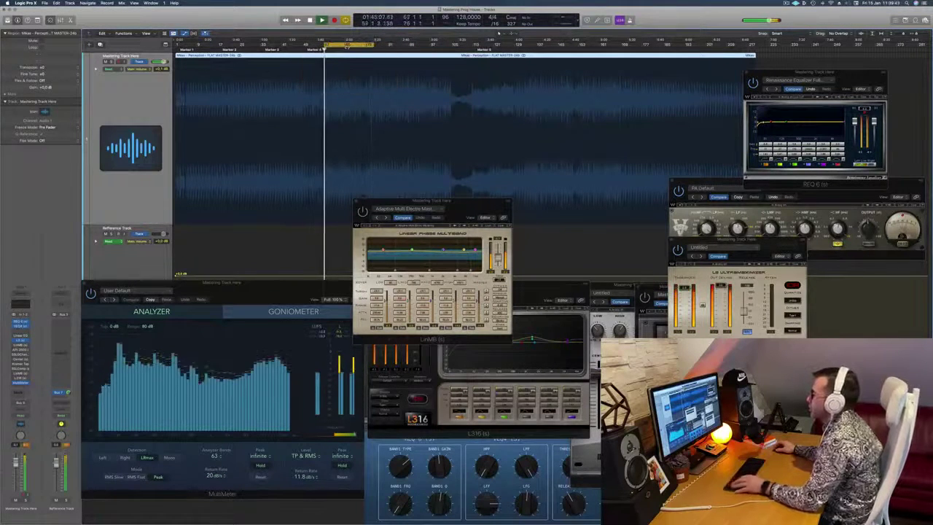
# - Extend the end of the cycle range to about bar 89, just before the breakdown
pyautogui.press('super+Right')
pyautogui.press('super+Right')
pyautogui.press('super+Right')
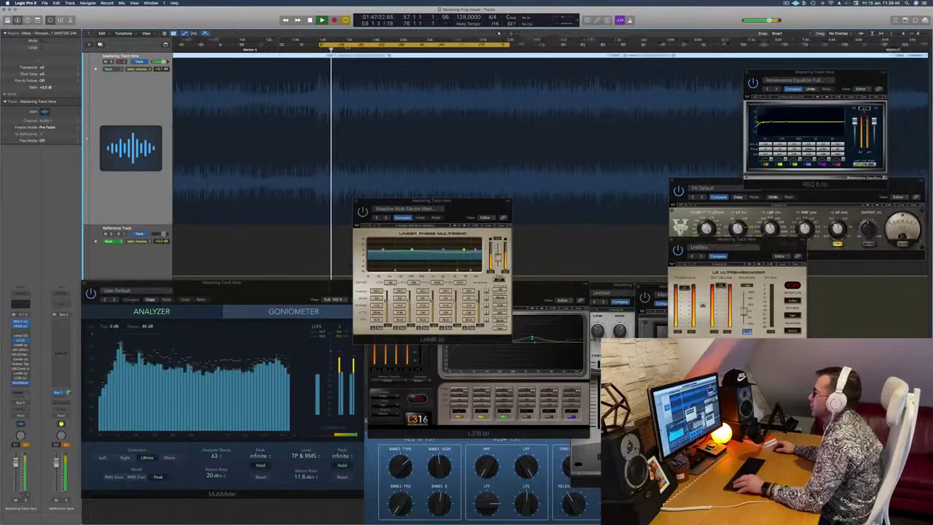
pyautogui.press('super+Left')
pyautogui.press('super+Left')
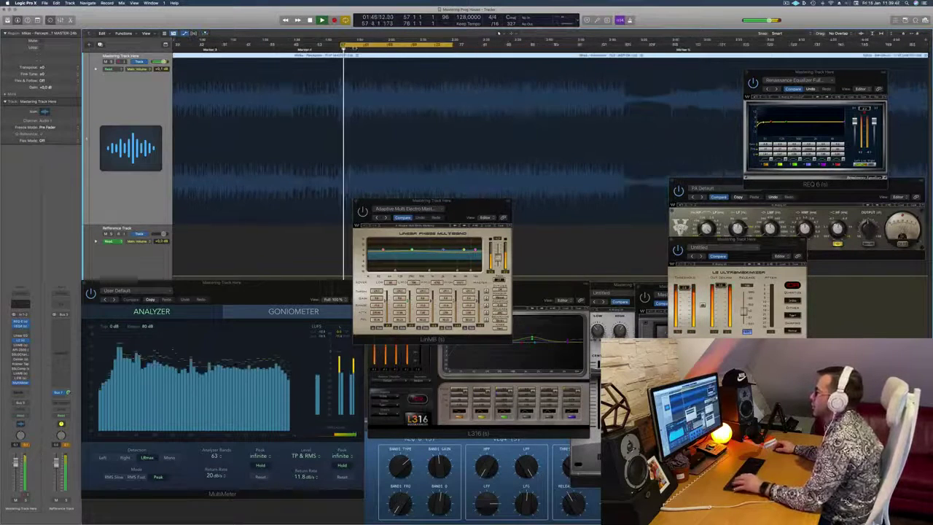
pyautogui.moveTo(456, 45); pyautogui.dragTo(539, 46)
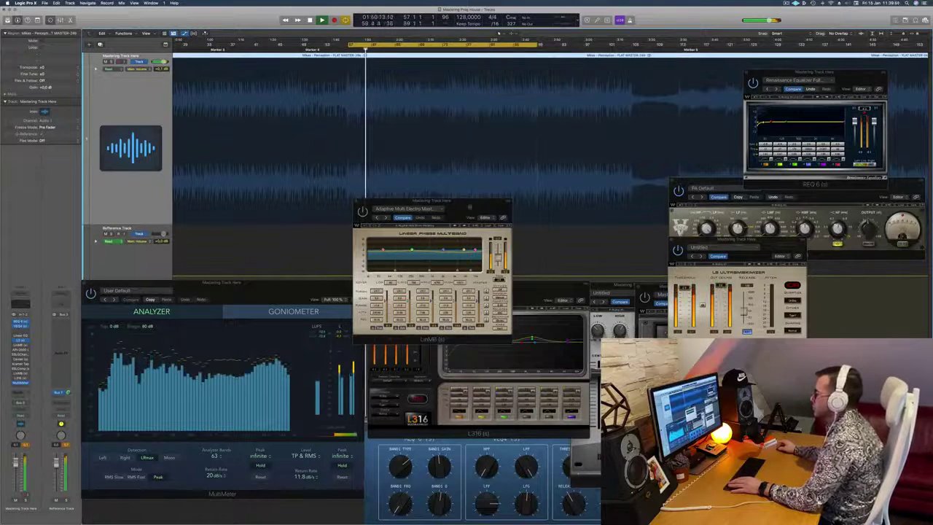
# - Move the Linear Phase Multiband window up over the waveform, clear of the L316, and watch it during playback
pyautogui.moveTo(429, 202); pyautogui.dragTo(451, 119)
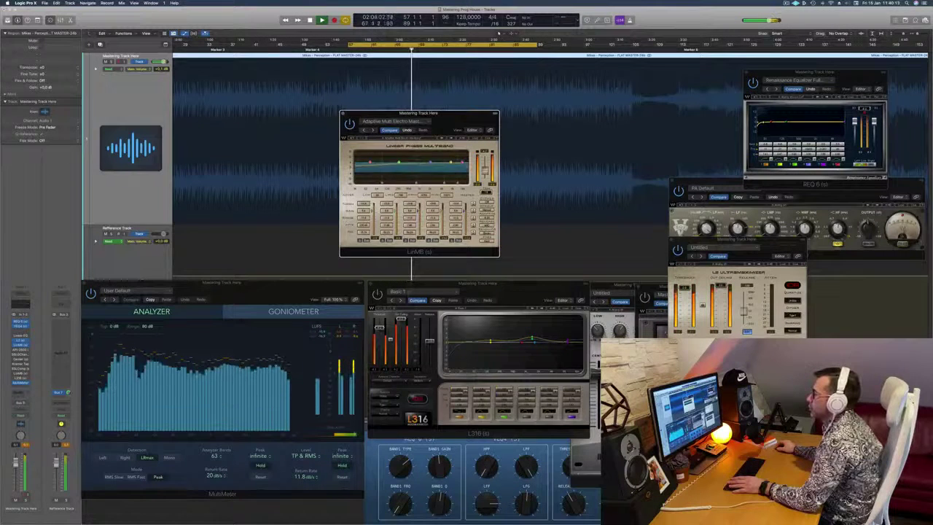
pyautogui.moveTo(459, 117); pyautogui.dragTo(474, 140)
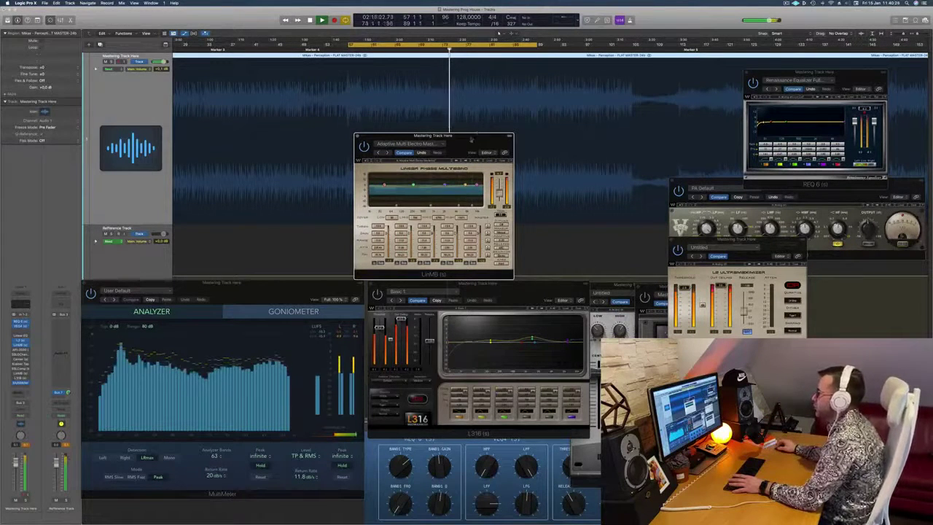
pyautogui.moveTo(471, 139); pyautogui.dragTo(461, 128)
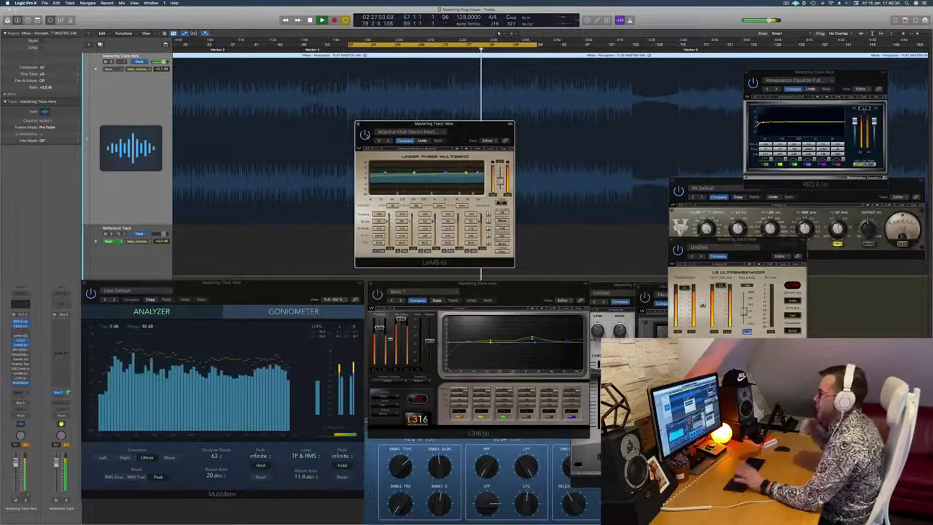
# - Stack the plug-in windows over the end of the waveform: REQ 6 uppermost, VEQ4 beneath it and the Linear Phase Multiband over the L2
pyautogui.moveTo(469, 129); pyautogui.dragTo(817, 176)
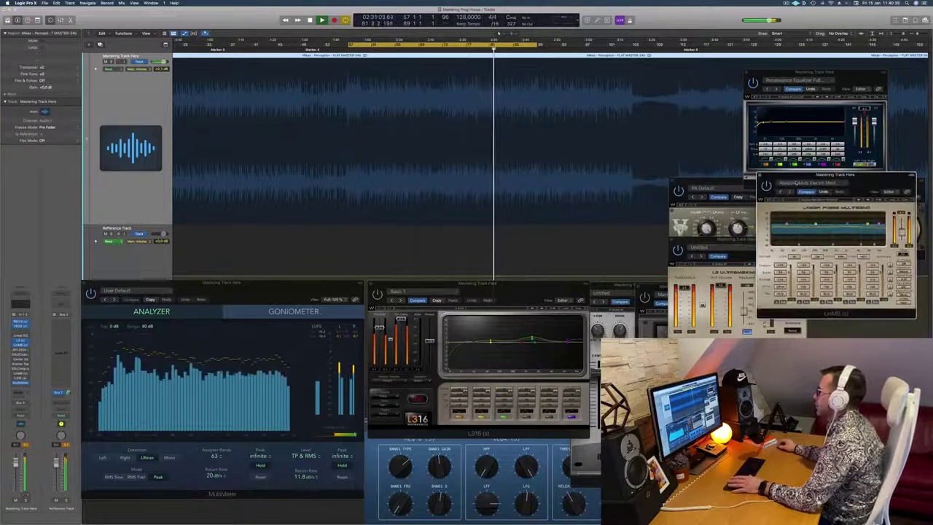
pyautogui.click(817, 167)
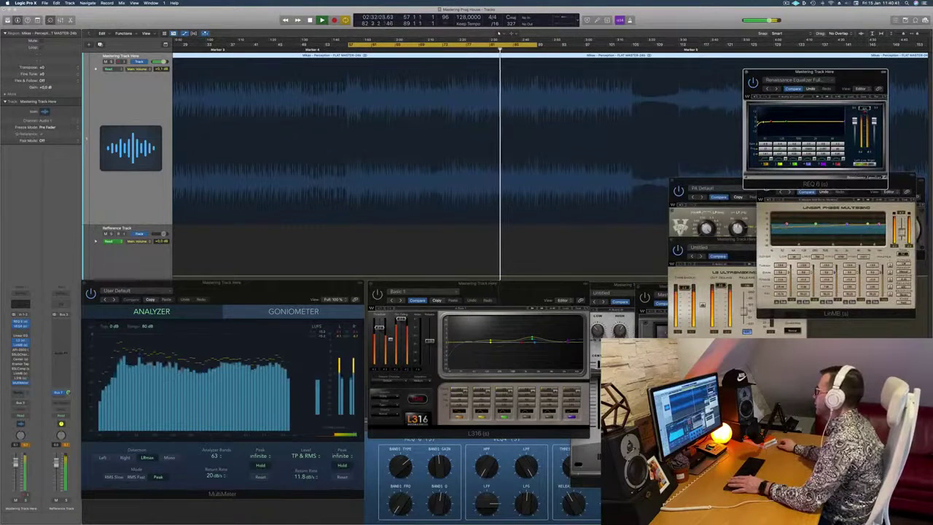
pyautogui.moveTo(816, 71); pyautogui.dragTo(761, 47)
pyautogui.moveTo(836, 194); pyautogui.dragTo(768, 262)
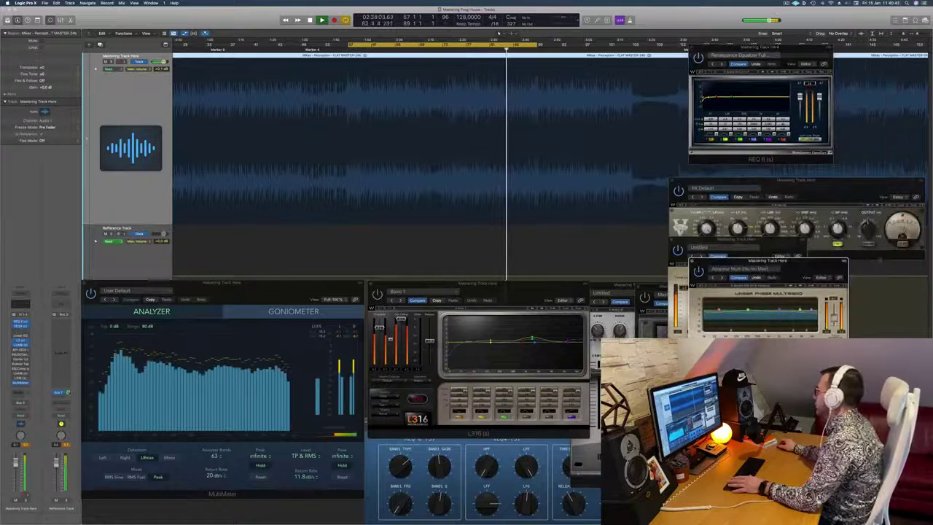
pyautogui.click(887, 181)
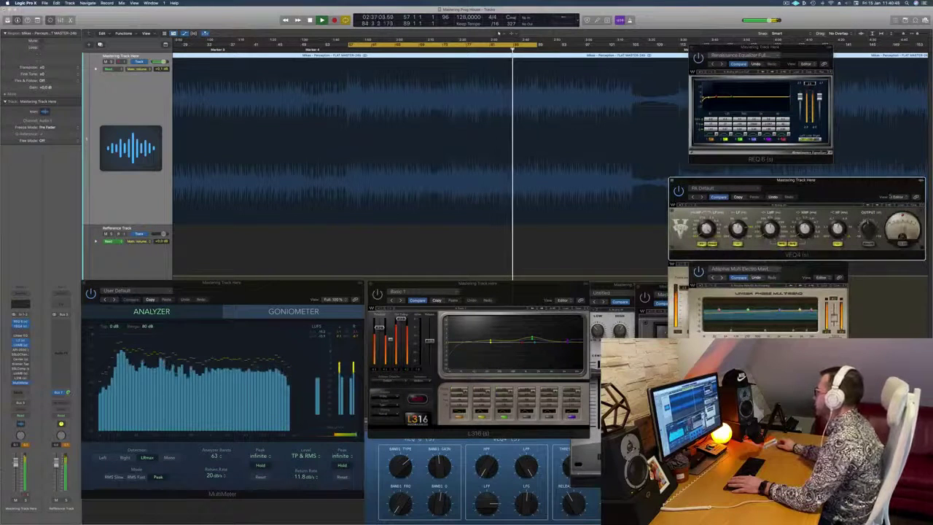
pyautogui.moveTo(886, 180); pyautogui.dragTo(891, 144)
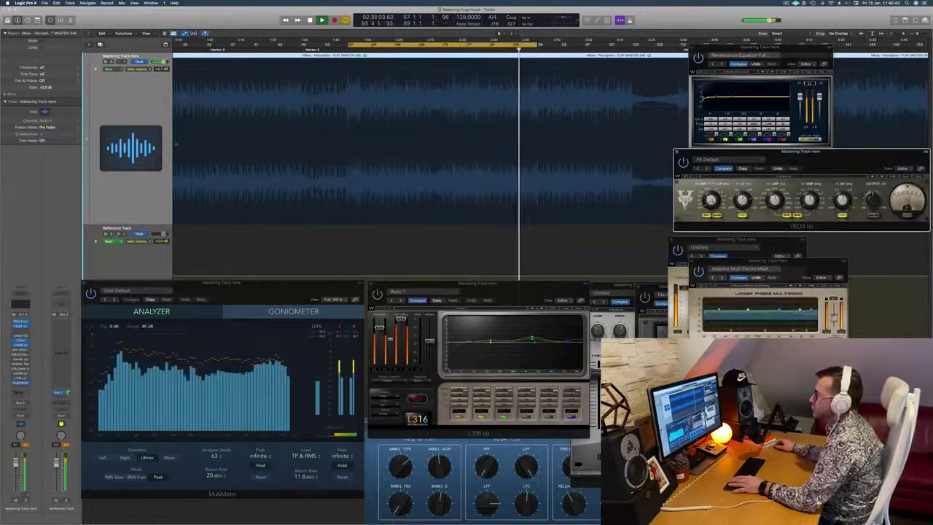
# - Restart playback from the cycle start and open the mastering track's API-2500 compressor, placing its window over the waveform
pyautogui.click(134, 194)
pyautogui.press('Return')
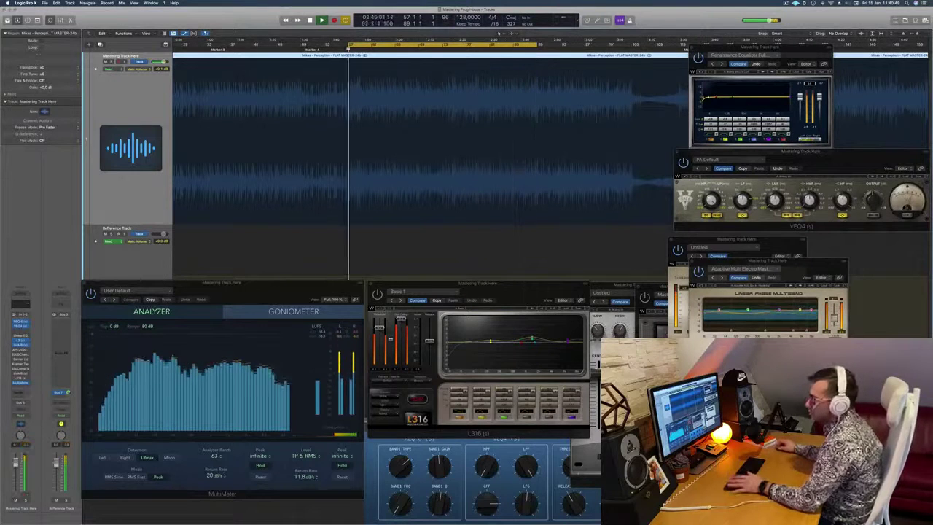
pyautogui.click(21, 352)
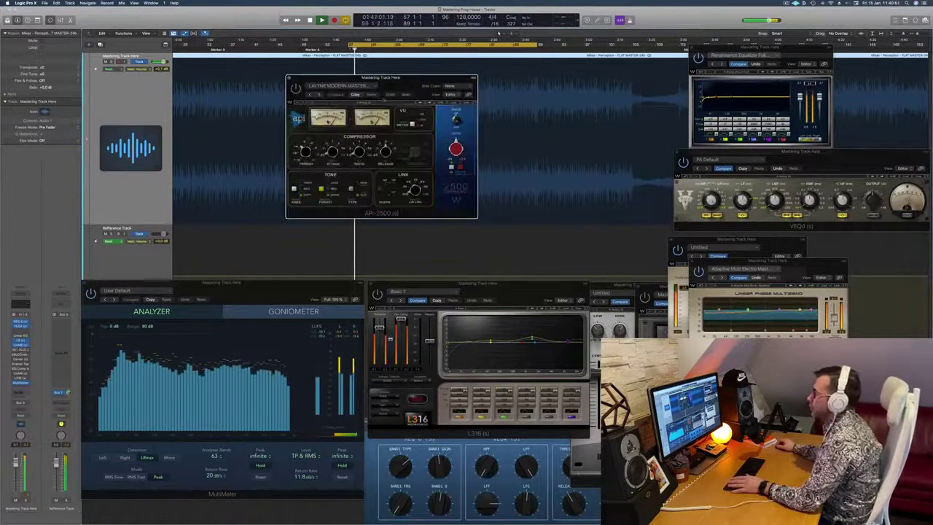
pyautogui.moveTo(413, 81); pyautogui.dragTo(431, 97)
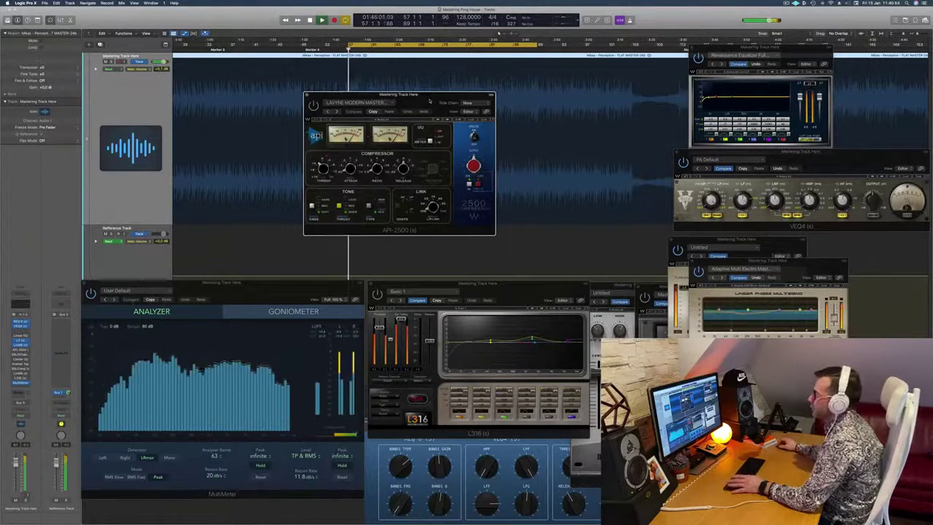
pyautogui.moveTo(429, 100); pyautogui.dragTo(425, 102)
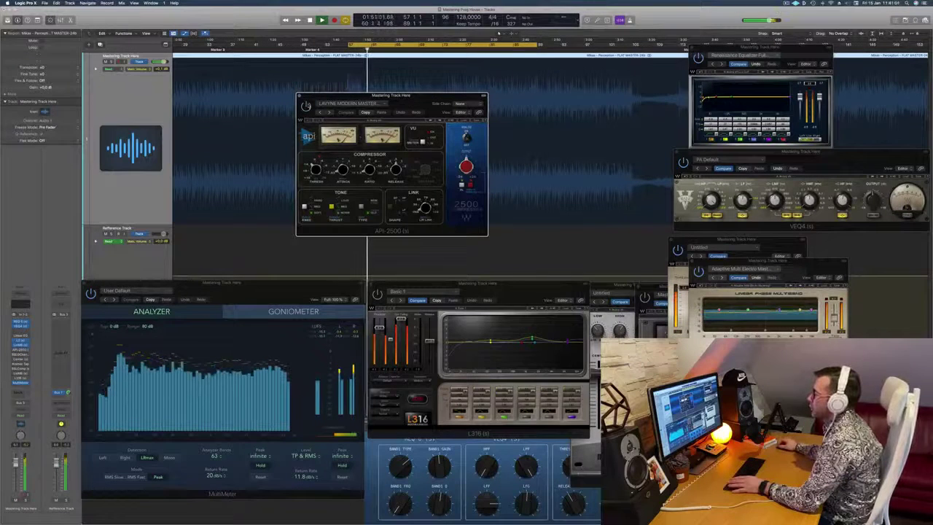
pyautogui.moveTo(409, 100); pyautogui.dragTo(417, 105)
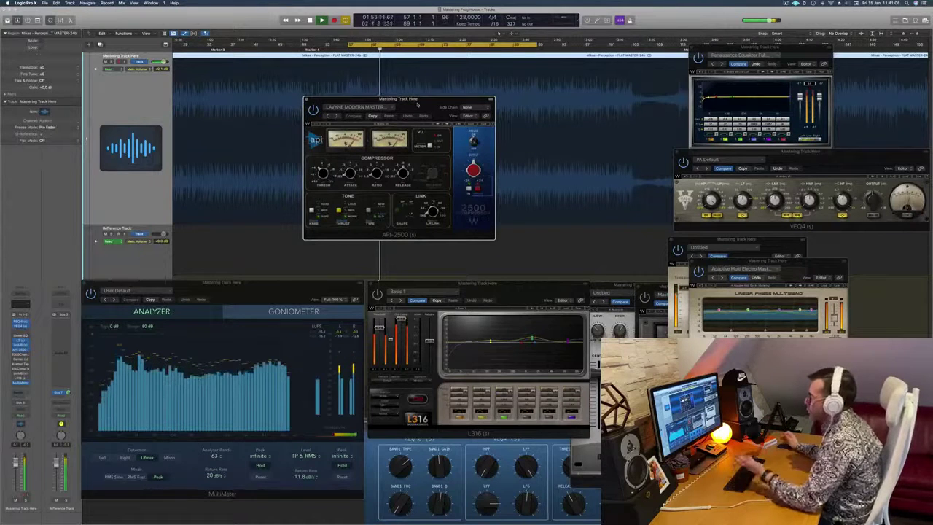
# - Move the API-2500 window down so it partly covers the L316, and replay the section from the cycle start
pyautogui.moveTo(418, 104); pyautogui.dragTo(563, 206)
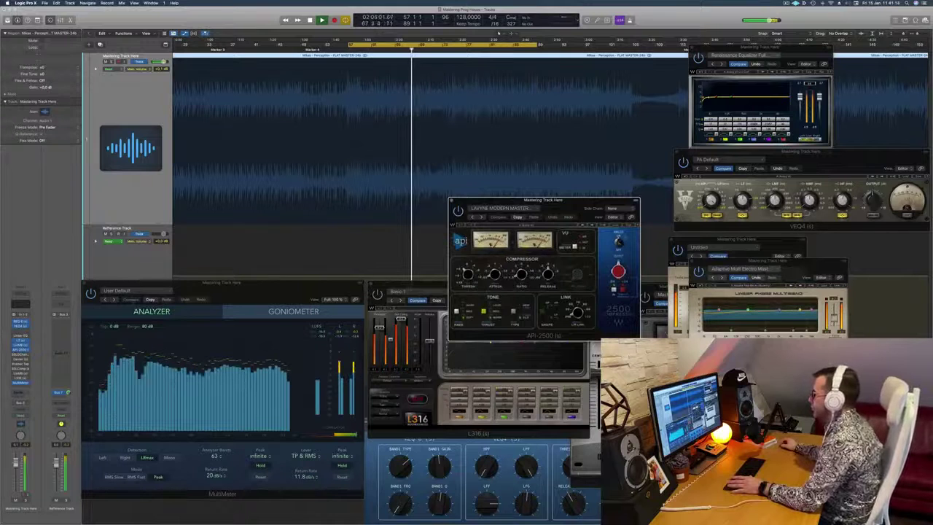
pyautogui.moveTo(562, 205); pyautogui.dragTo(551, 206)
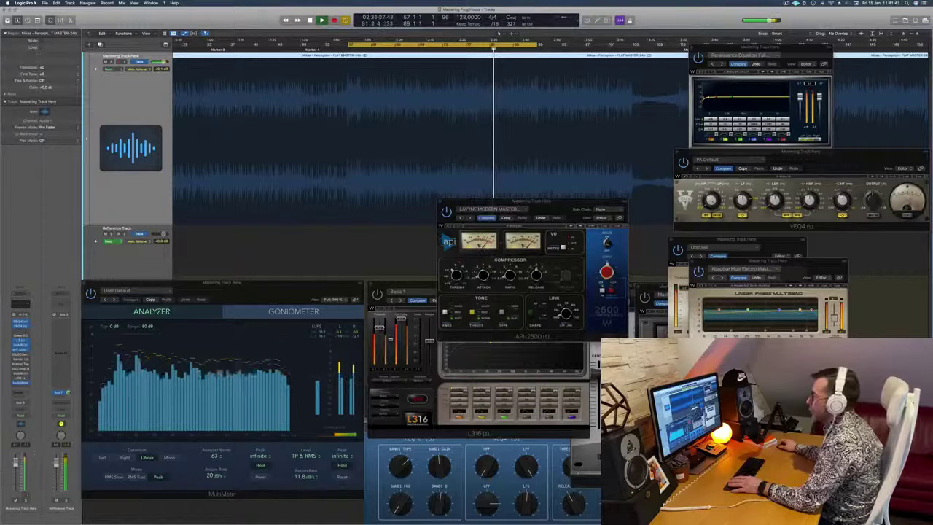
pyautogui.click(348, 51)
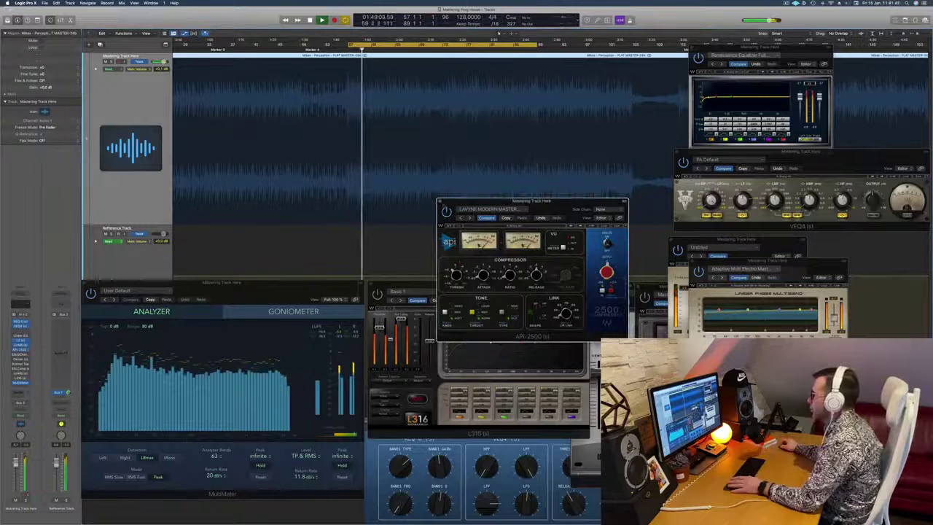
# - Close the API-2500 and open the SSL G-Channel of the mastering track, moving its window over the waveform
pyautogui.press('super+w')
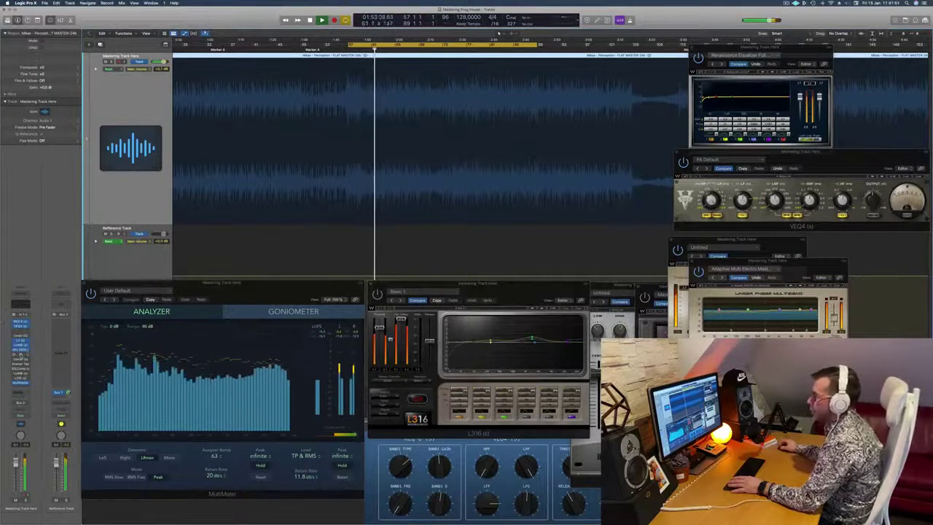
pyautogui.click(656, 291)
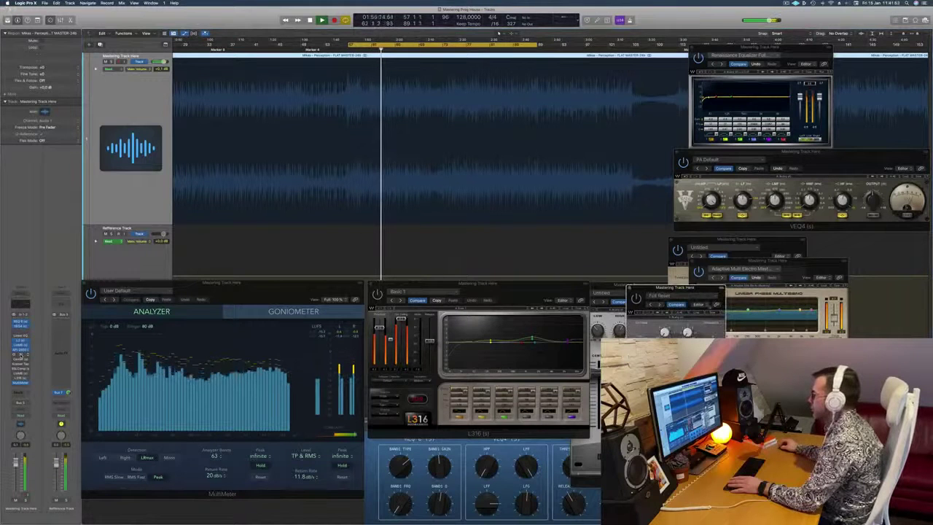
pyautogui.moveTo(676, 287); pyautogui.dragTo(489, 175)
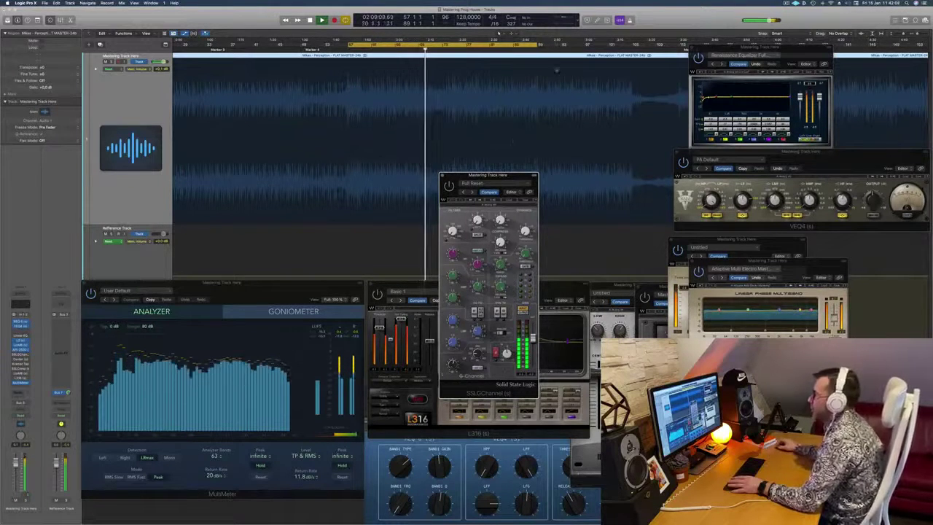
pyautogui.moveTo(510, 175); pyautogui.dragTo(493, 160)
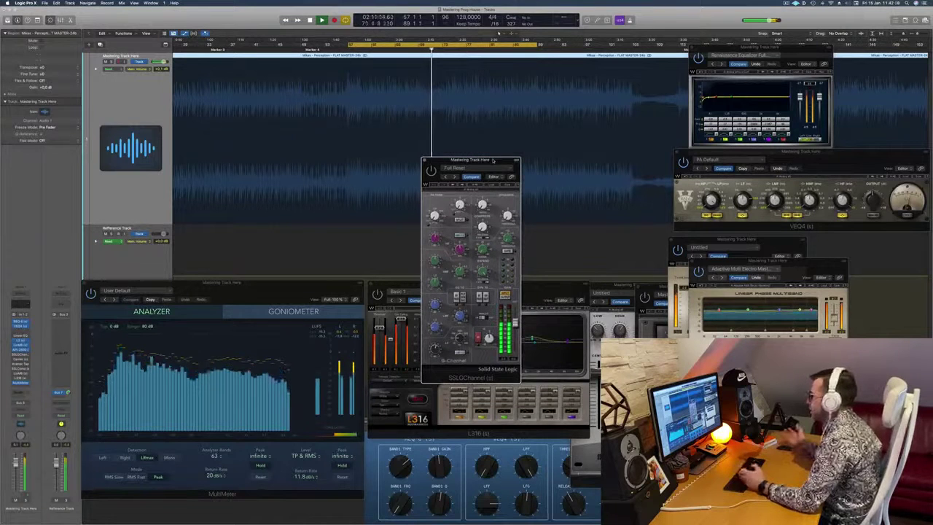
# - Replay the section from bar 57 while auditioning the SSL G-Channel, and shift its window towards the stacked equalizers
pyautogui.click(349, 45)
pyautogui.moveTo(470, 160); pyautogui.dragTo(443, 161)
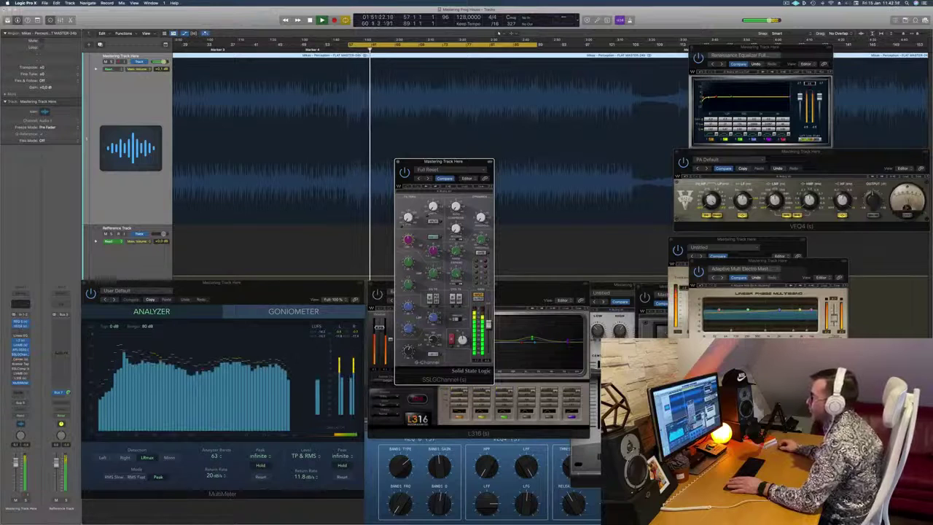
pyautogui.moveTo(466, 163); pyautogui.dragTo(469, 158)
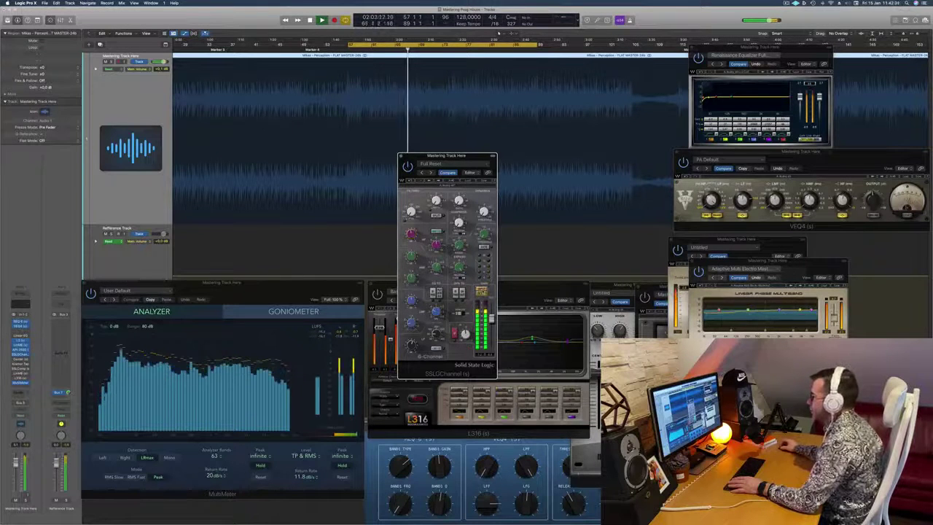
pyautogui.moveTo(475, 159); pyautogui.dragTo(521, 145)
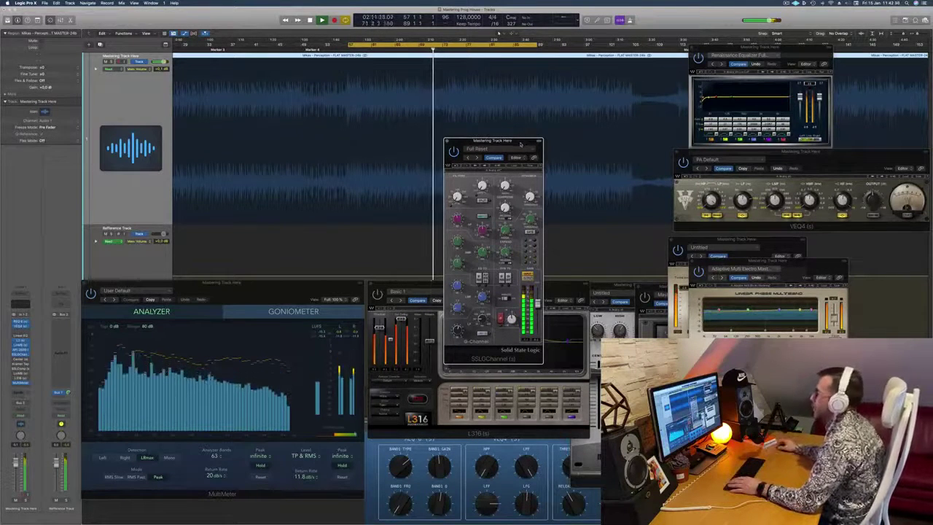
pyautogui.moveTo(521, 144); pyautogui.dragTo(544, 134)
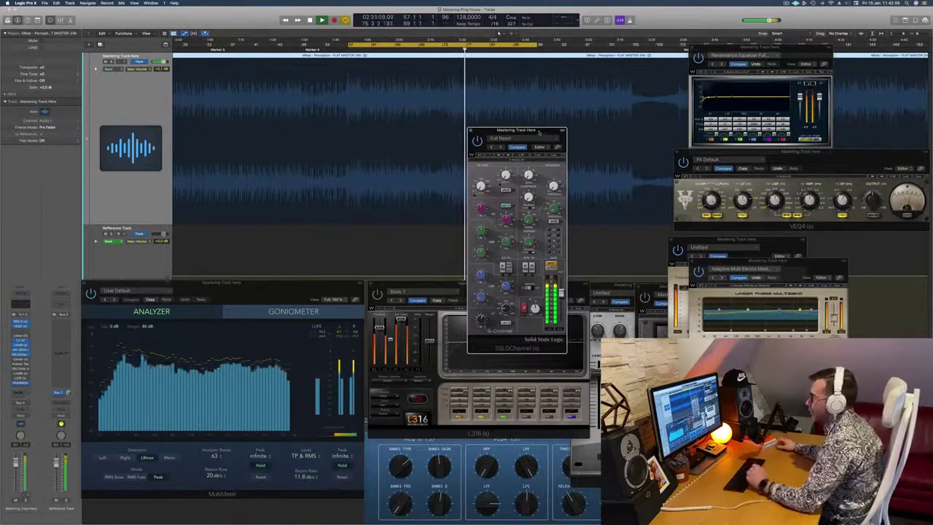
pyautogui.moveTo(537, 133); pyautogui.dragTo(566, 130)
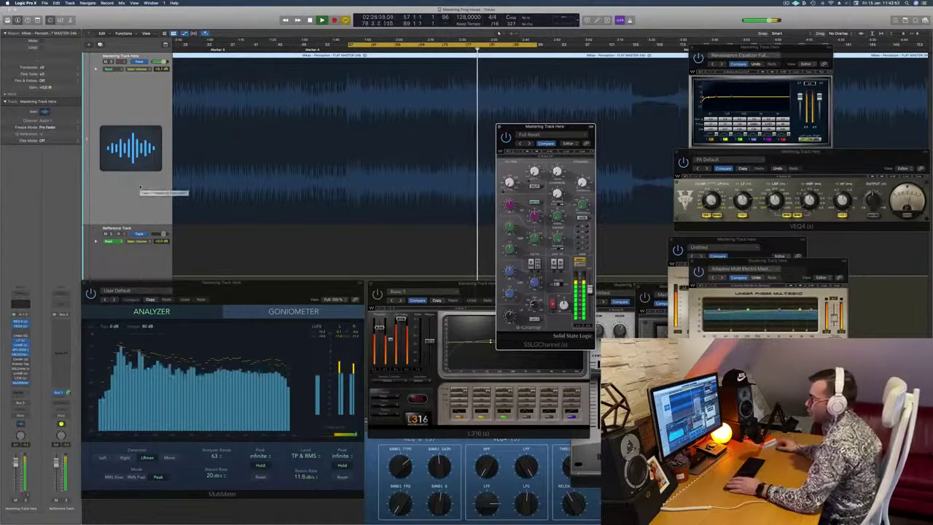
# - Restart playback from the cycle start and open the mastering track's Center plug-in, placing its window beside the SSL G-Channel
pyautogui.press('Return')
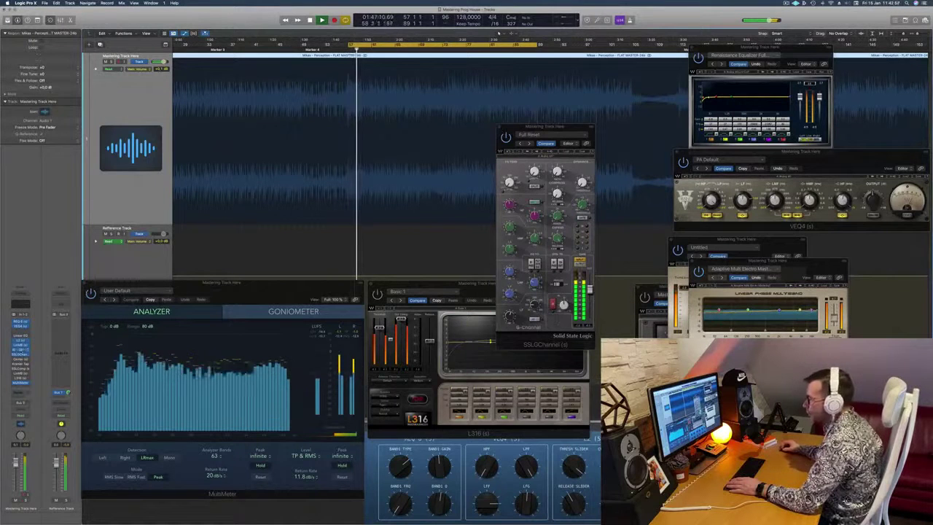
pyautogui.click(20, 359)
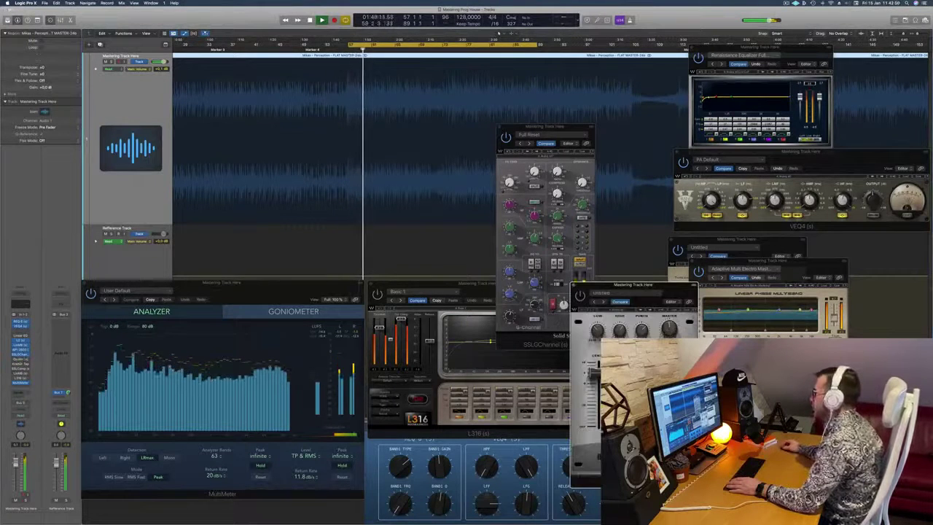
pyautogui.moveTo(663, 284); pyautogui.dragTo(477, 197)
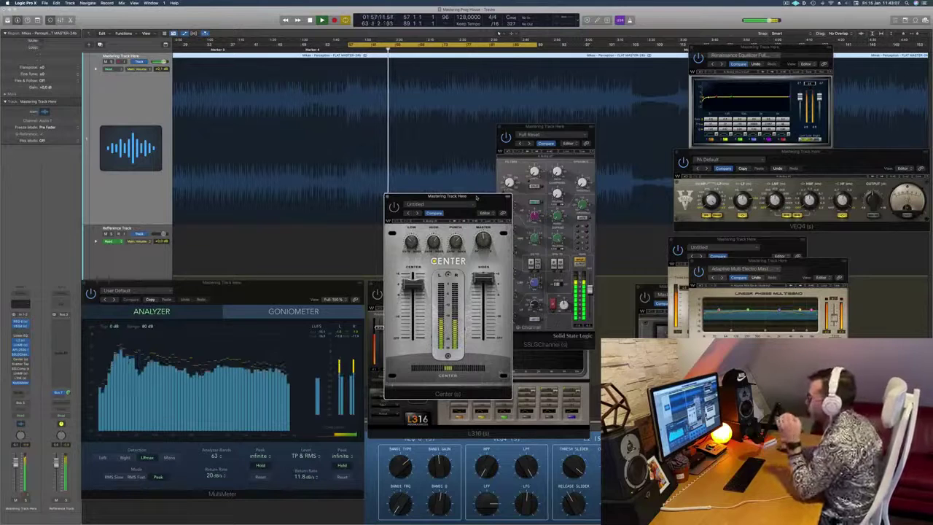
pyautogui.moveTo(476, 196); pyautogui.dragTo(440, 134)
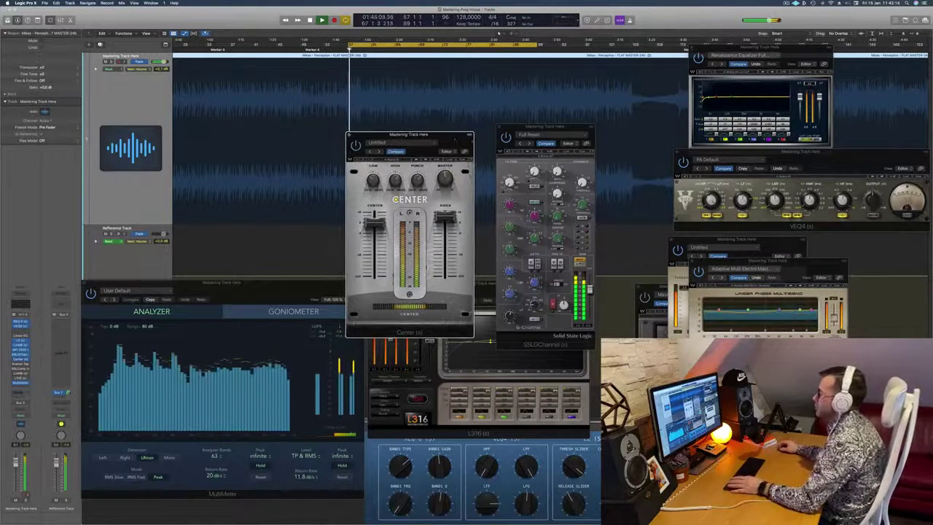
pyautogui.moveTo(453, 136)
pyautogui.mouseDown()
pyautogui.moveTo(485, 136)
pyautogui.moveTo(458, 139)
pyautogui.mouseUp()
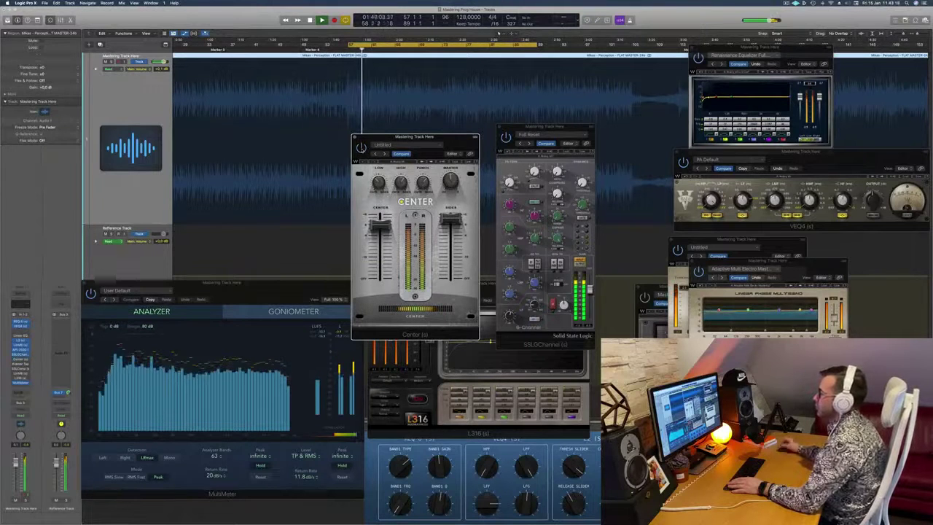
# - Replay the section from the cycle start while auditioning Center, and move its window over the SSL G-Channel
pyautogui.moveTo(456, 141); pyautogui.dragTo(463, 140)
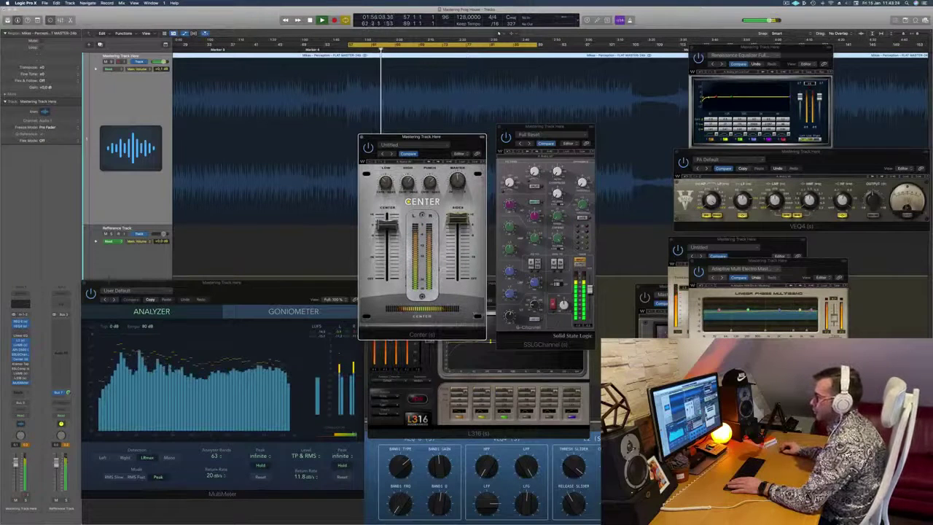
pyautogui.click(489, 340)
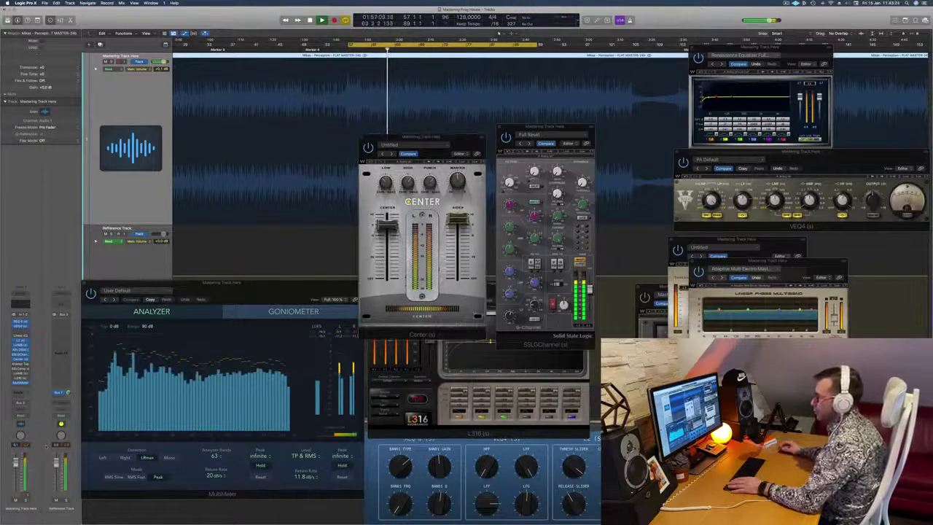
pyautogui.press('space')
pyautogui.press('space')
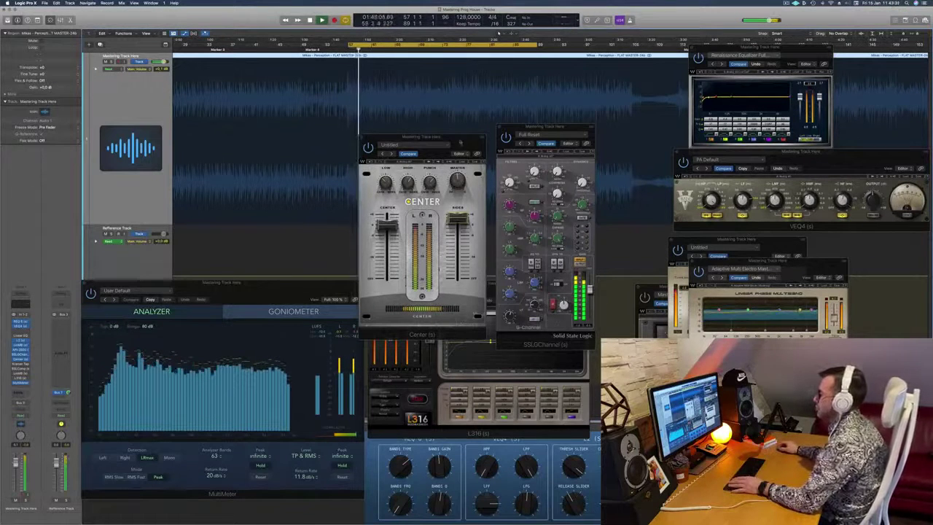
pyautogui.click(488, 339)
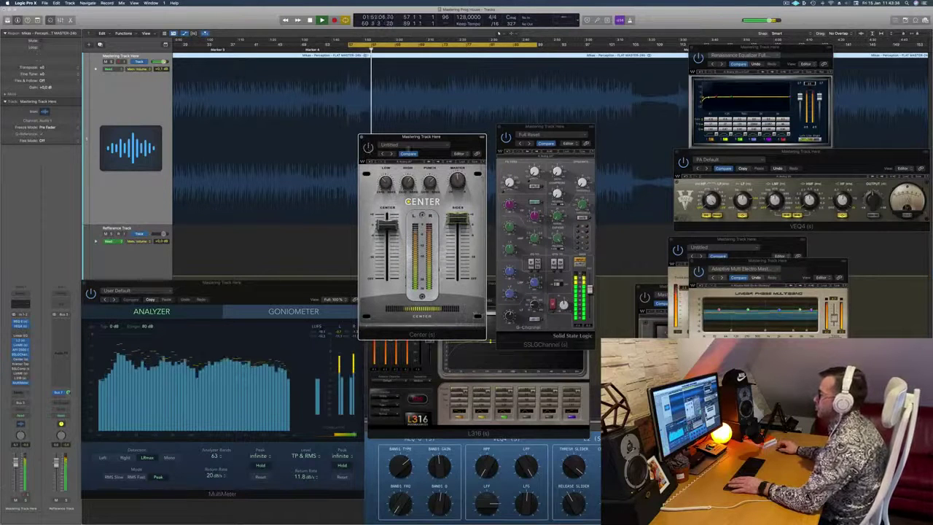
pyautogui.moveTo(421, 136); pyautogui.dragTo(524, 152)
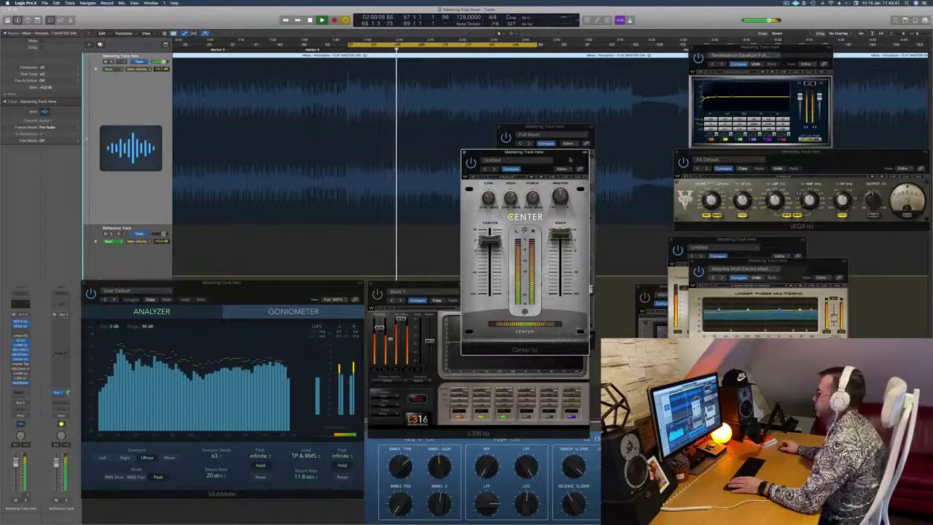
pyautogui.moveTo(569, 160); pyautogui.dragTo(626, 171)
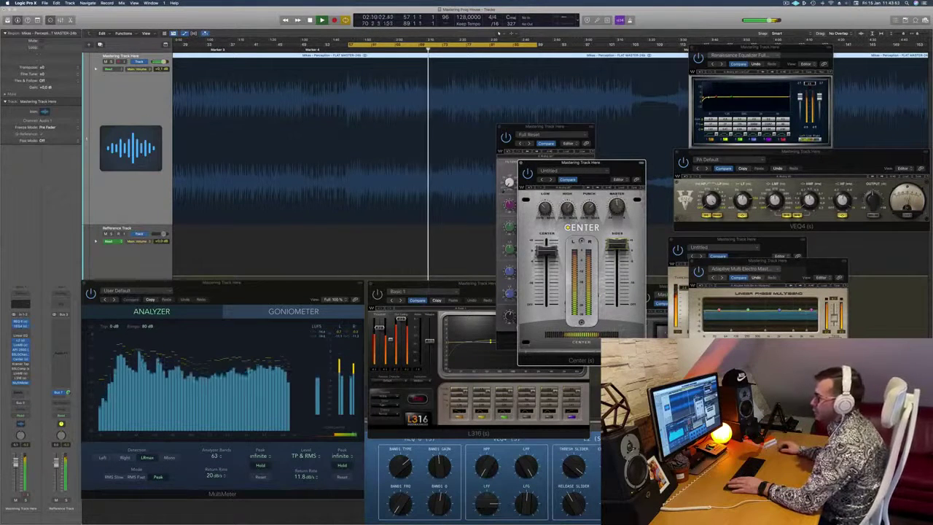
# - Open the mastering track's Kramer Tape and SSLComp, move the SSLComp beside the stacked equalizers, and close the Kramer Tape
pyautogui.click(21, 364)
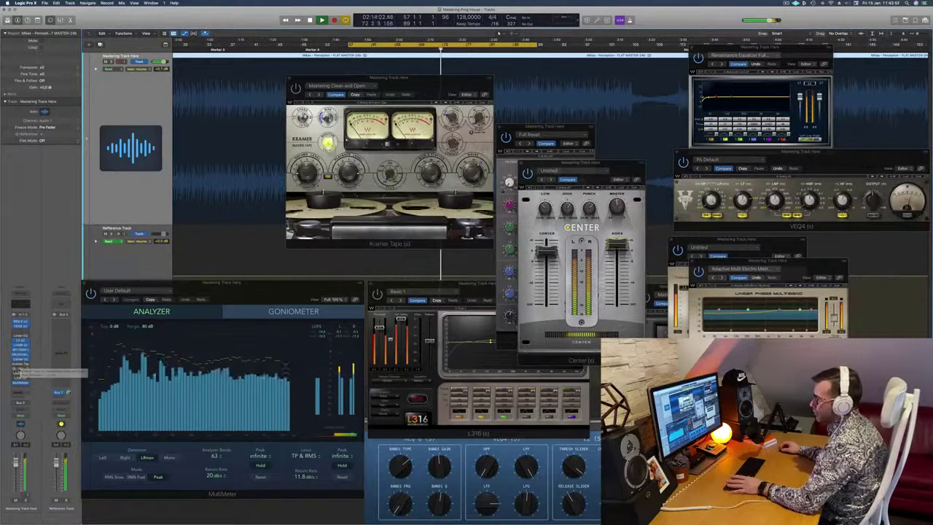
pyautogui.click(21, 369)
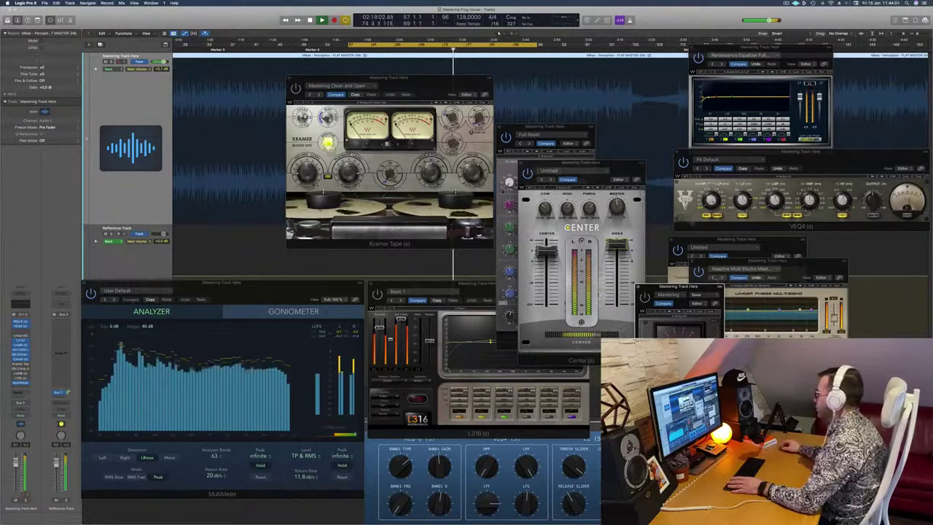
pyautogui.moveTo(706, 287); pyautogui.dragTo(674, 98)
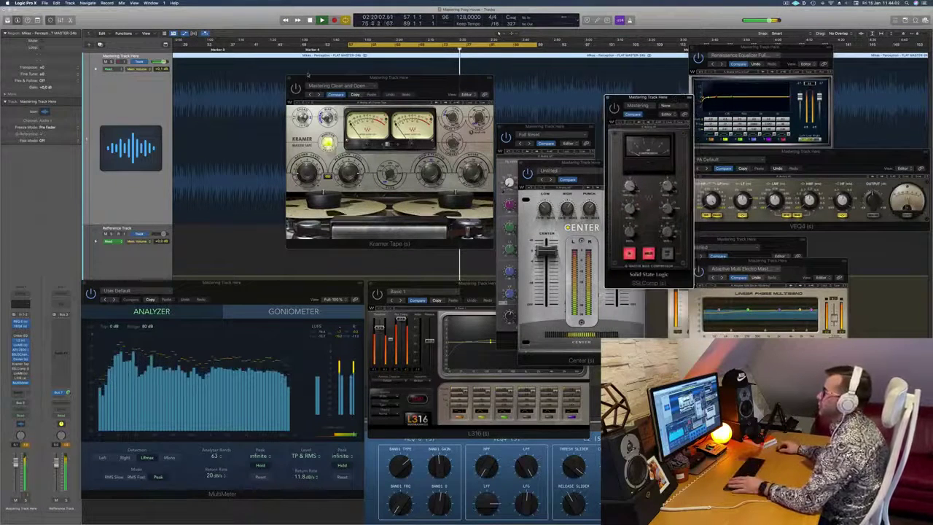
pyautogui.press('super+w')
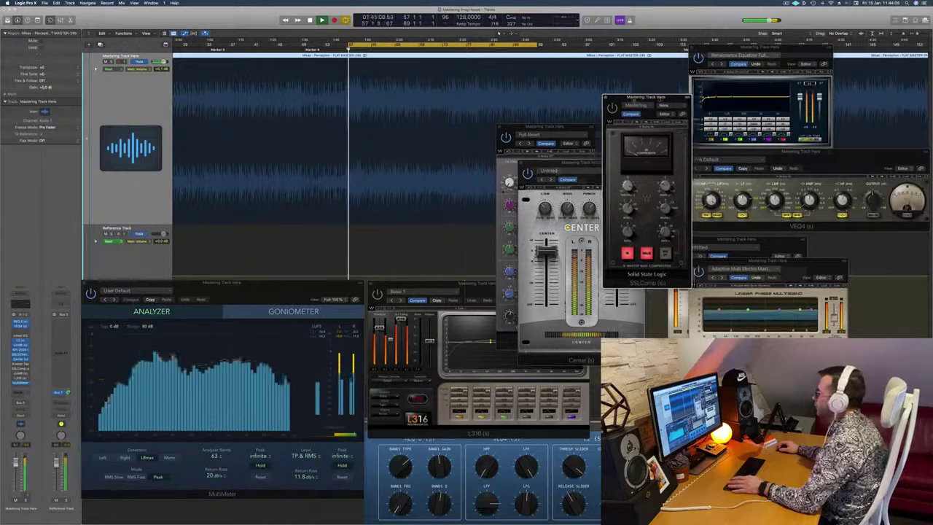
# - Audition the SSLComp during playback and position its window so it partly covers the Center and the SSL G-Channel
pyautogui.moveTo(673, 98); pyautogui.dragTo(642, 99)
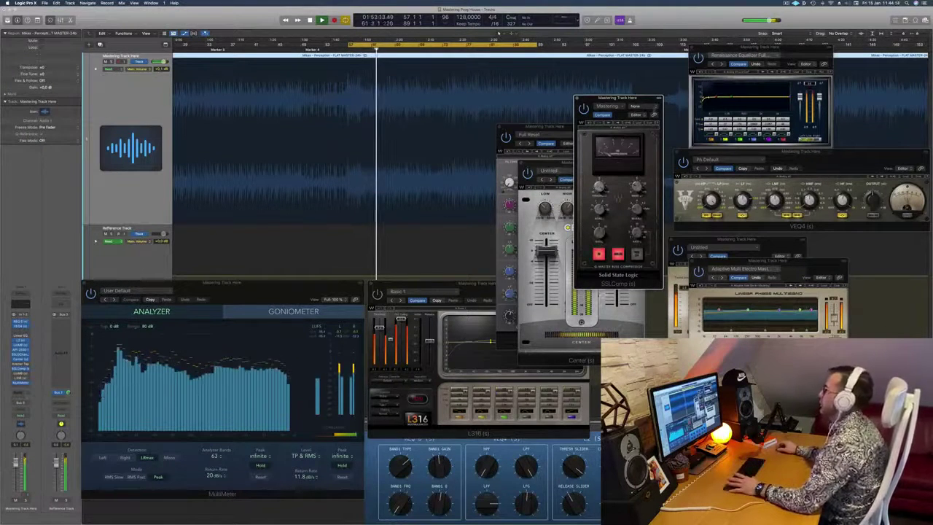
pyautogui.moveTo(648, 100); pyautogui.dragTo(548, 122)
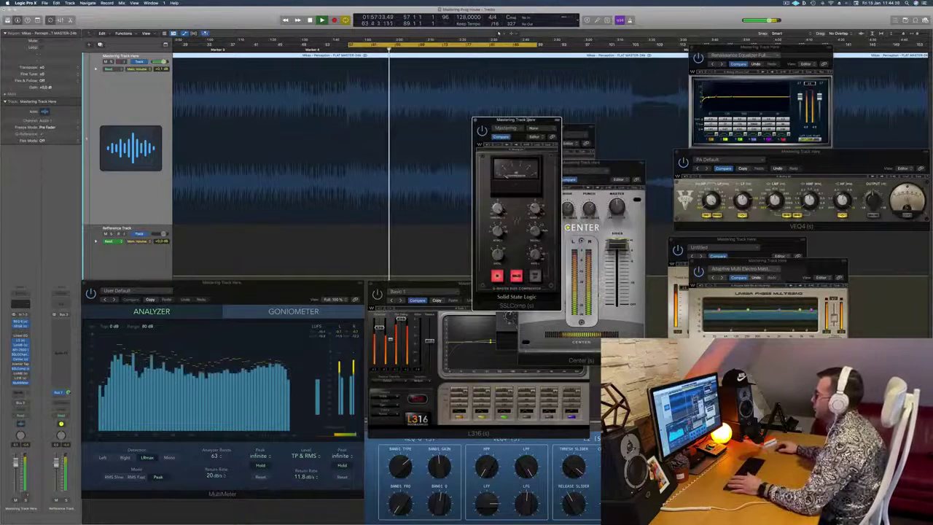
pyautogui.moveTo(536, 121); pyautogui.dragTo(524, 118)
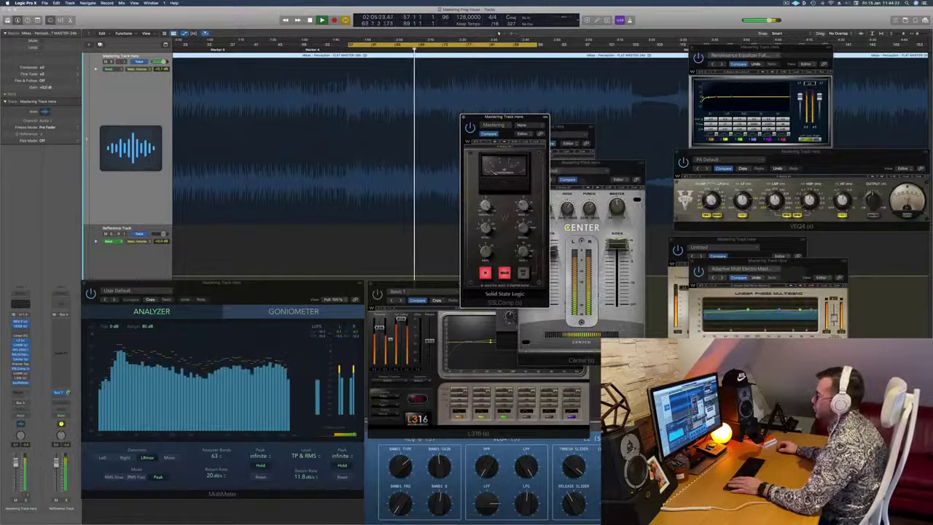
pyautogui.moveTo(529, 120); pyautogui.dragTo(551, 112)
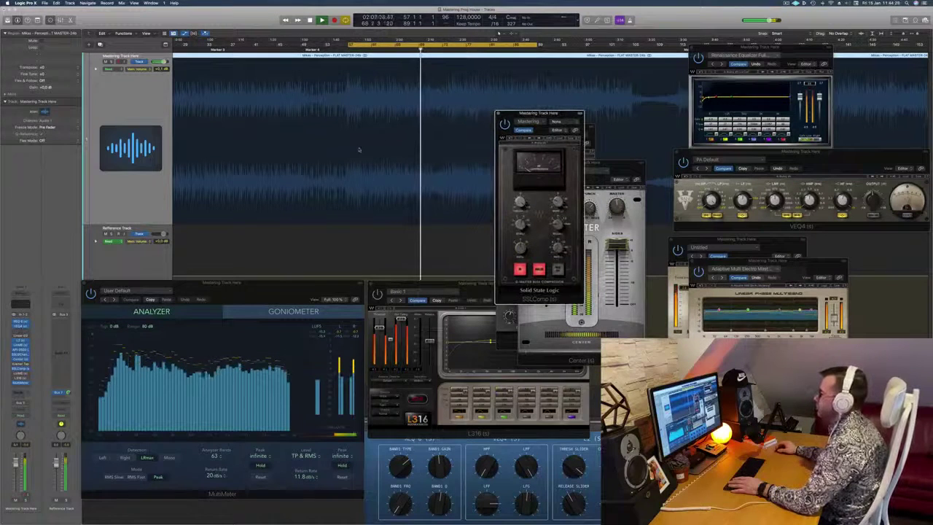
# - Open the mastering track's LinMB with the Multi Opto Mastering preset over the waveform, and restart playback from the cycle start
pyautogui.press('super+Left')
pyautogui.press('super+Left')
pyautogui.press('super+Left')
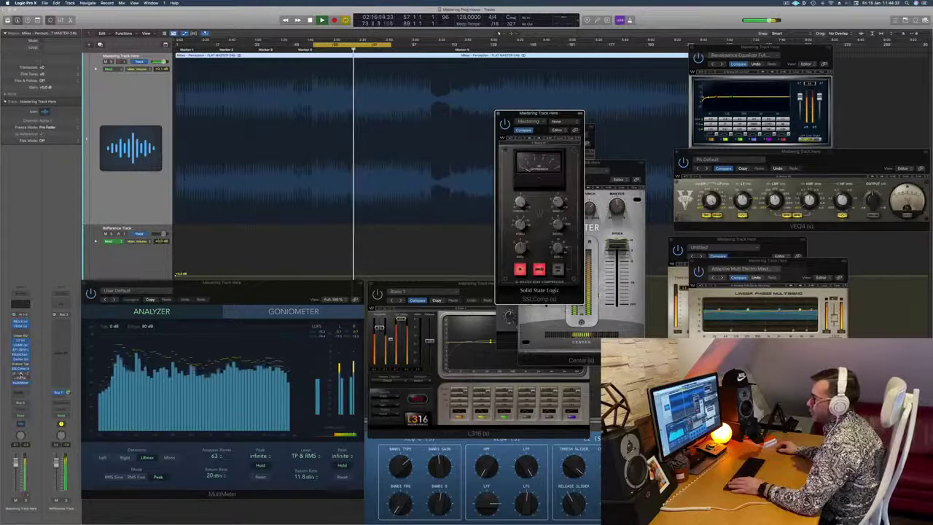
pyautogui.click(21, 374)
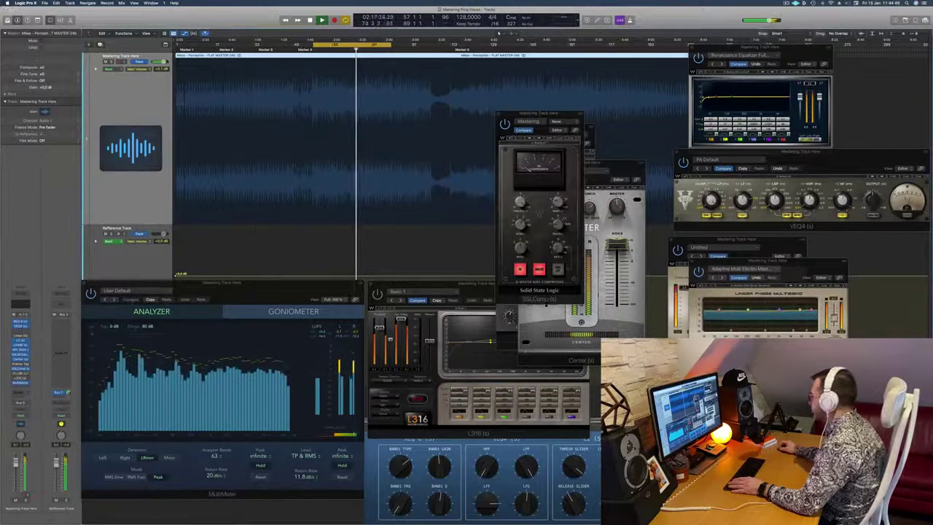
pyautogui.click(21, 374)
pyautogui.moveTo(558, 156); pyautogui.dragTo(460, 159)
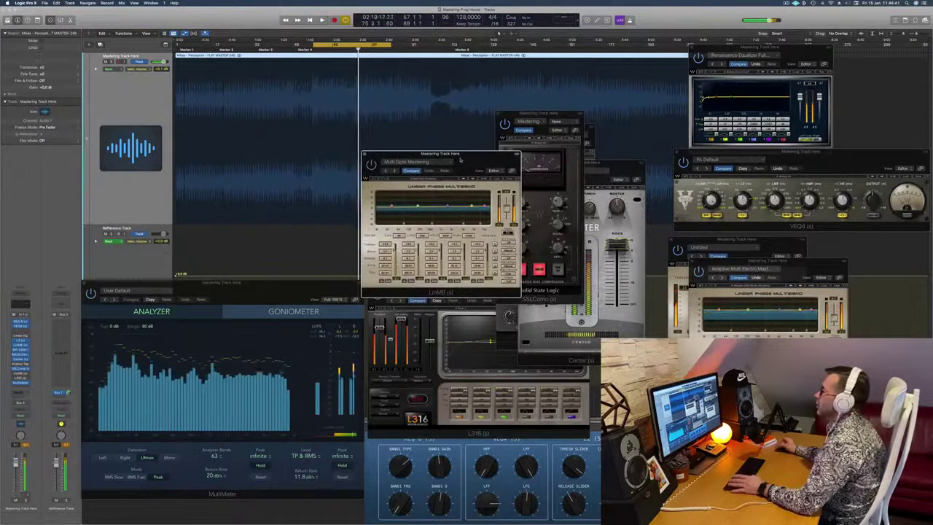
pyautogui.press('space')
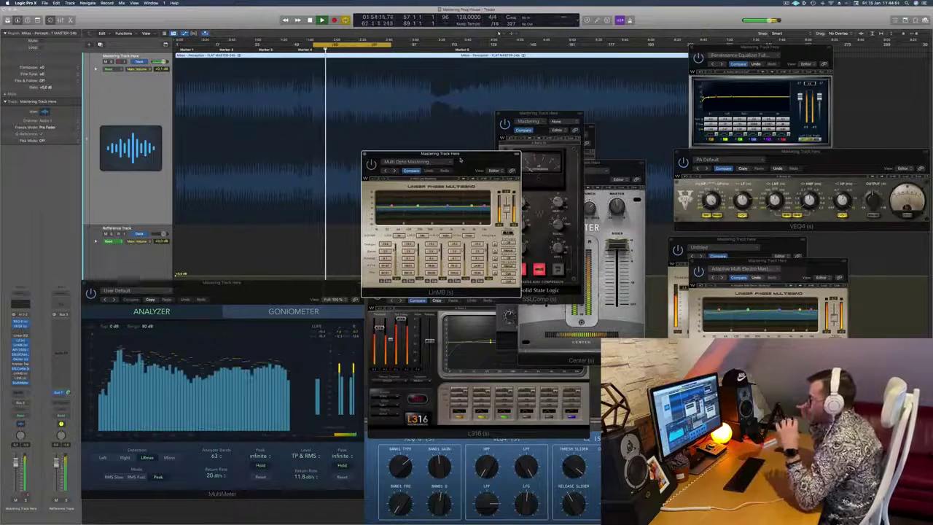
# - Audition the Multi Opto Mastering LinMB and move its window between the SSLComp and the stacked equalizers
pyautogui.moveTo(459, 159); pyautogui.dragTo(472, 190)
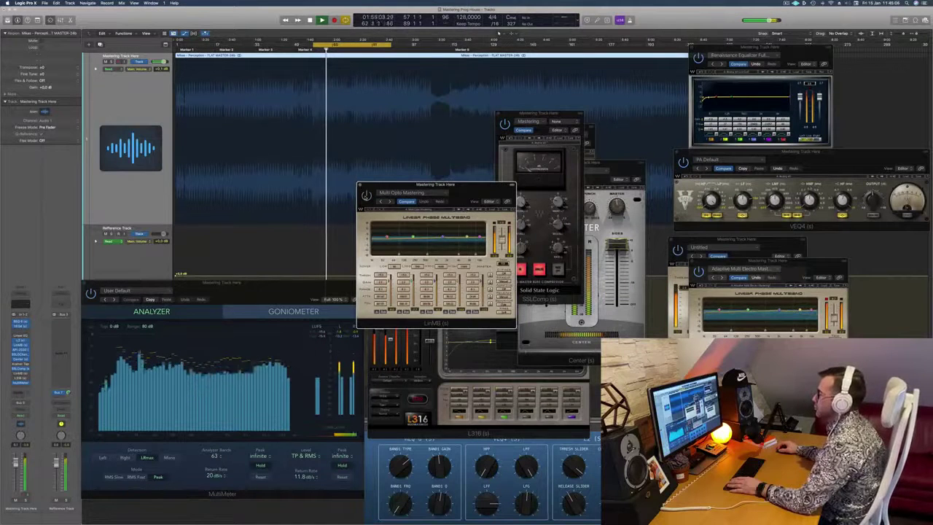
pyautogui.moveTo(468, 187)
pyautogui.mouseDown()
pyautogui.moveTo(462, 195)
pyautogui.moveTo(473, 194)
pyautogui.mouseUp()
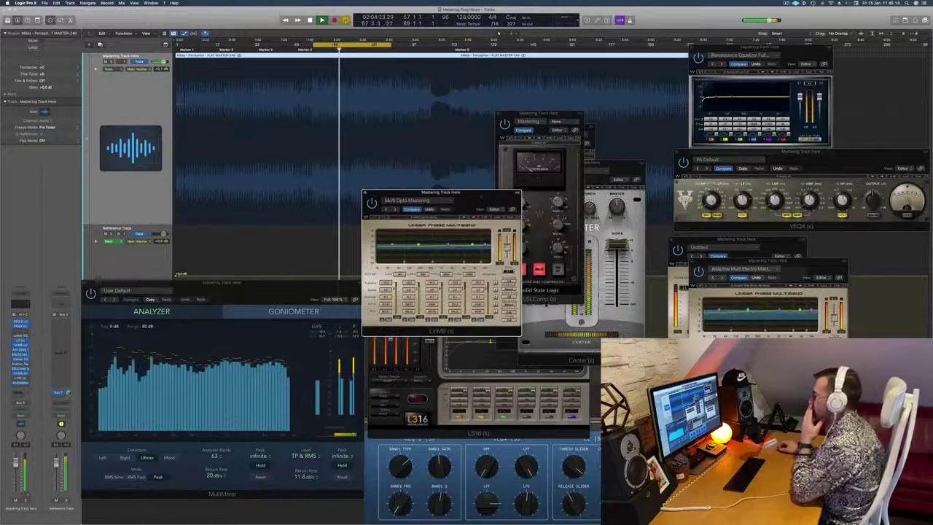
pyautogui.moveTo(442, 191); pyautogui.dragTo(632, 176)
pyautogui.moveTo(676, 177); pyautogui.dragTo(738, 148)
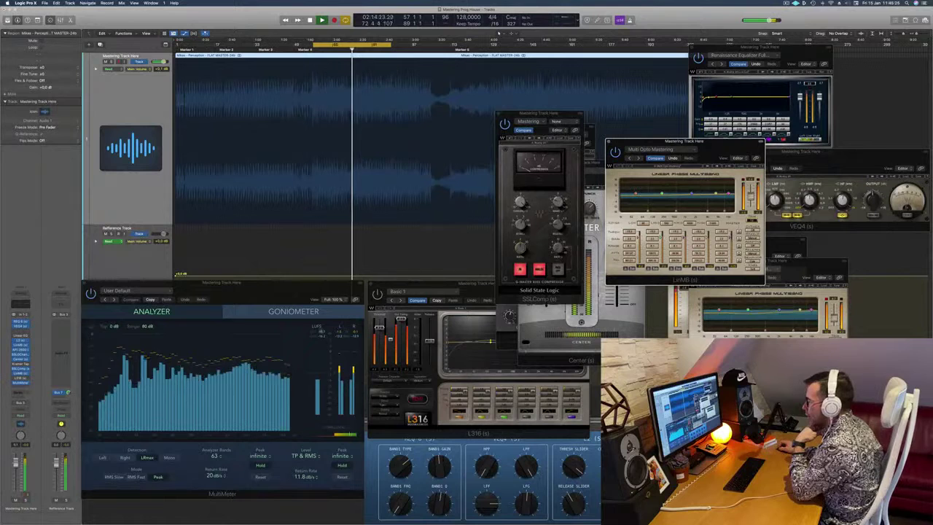
# - Move the MultiMeter window away from the channel strips so the track headers are uncovered
pyautogui.click(290, 295)
pyautogui.moveTo(290, 295); pyautogui.dragTo(375, 279)
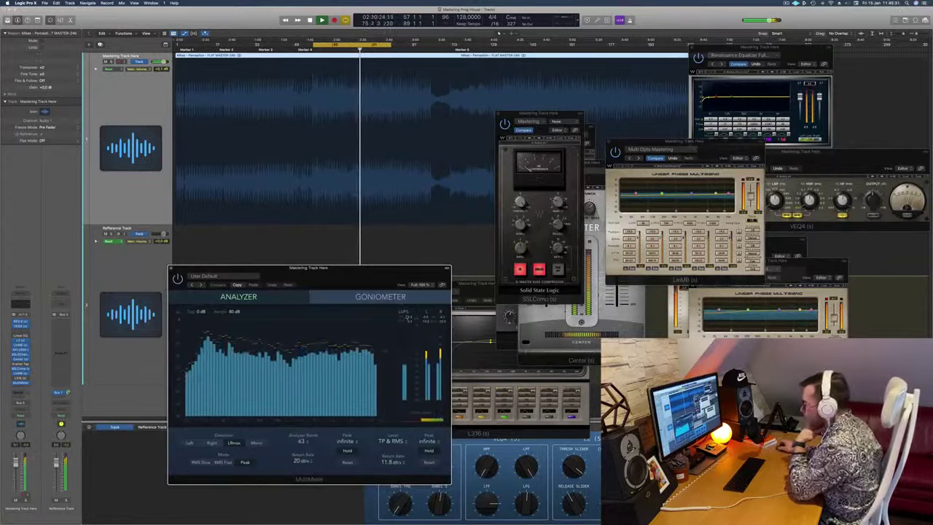
pyautogui.moveTo(390, 271); pyautogui.dragTo(401, 274)
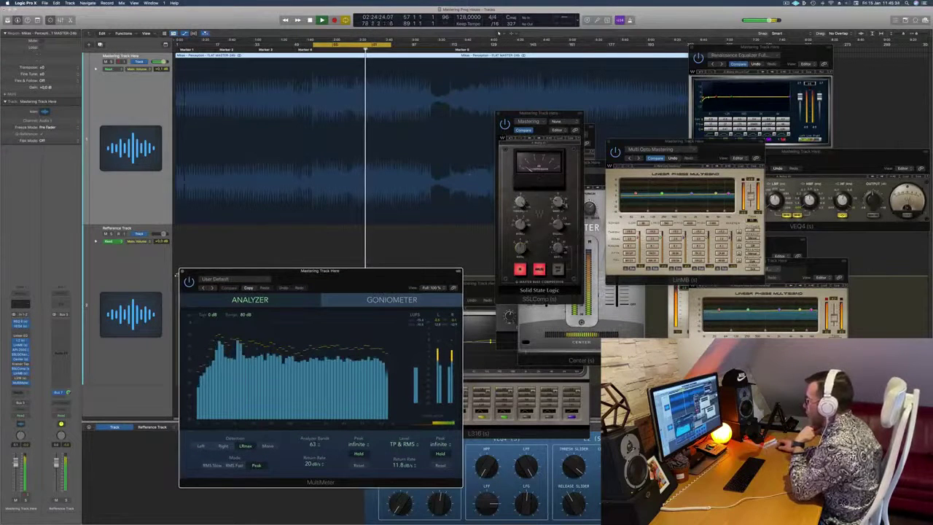
# - Bring the SSLComp and then the Multi Opto Mastering LinMB to the front, and shift the MultiMeter closer to the SSLComp
pyautogui.click(561, 205)
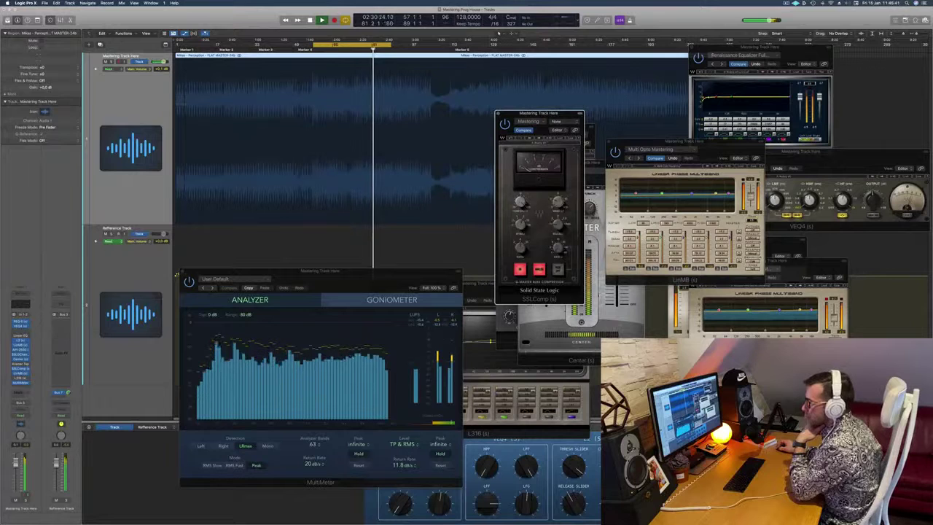
pyautogui.click(20, 373)
pyautogui.click(20, 373)
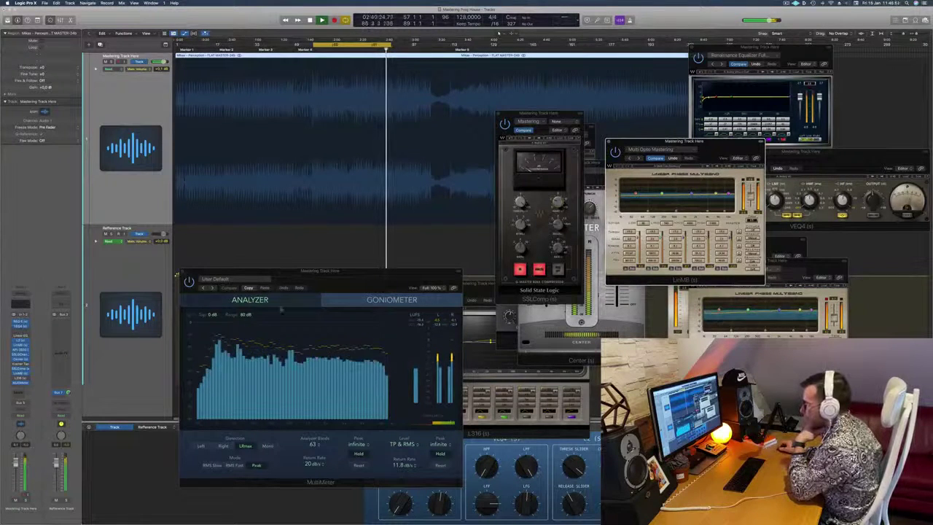
pyautogui.moveTo(360, 270); pyautogui.dragTo(370, 272)
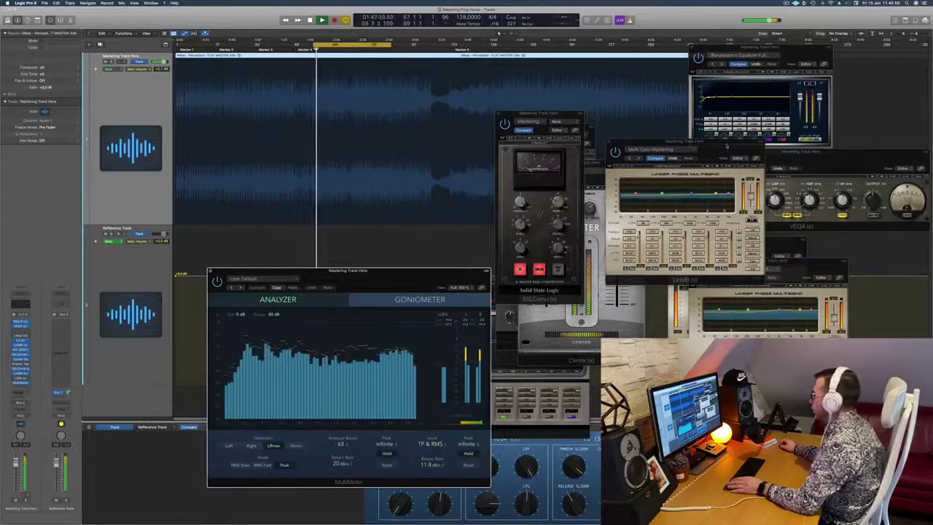
# - Place the two LinMB windows side by side for comparison, and stack the Multi Opto Mastering one over the adaptive one's lower half
pyautogui.moveTo(725, 145); pyautogui.dragTo(663, 150)
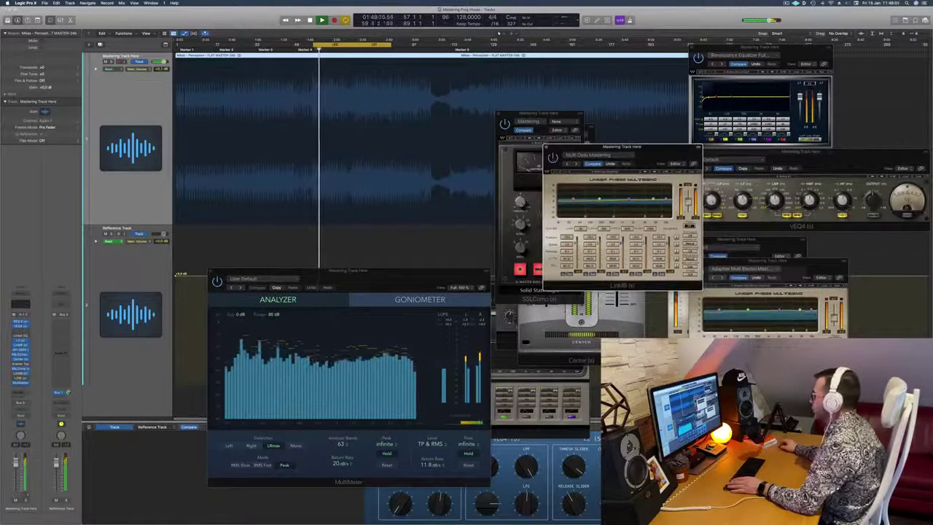
pyautogui.moveTo(775, 260); pyautogui.dragTo(787, 158)
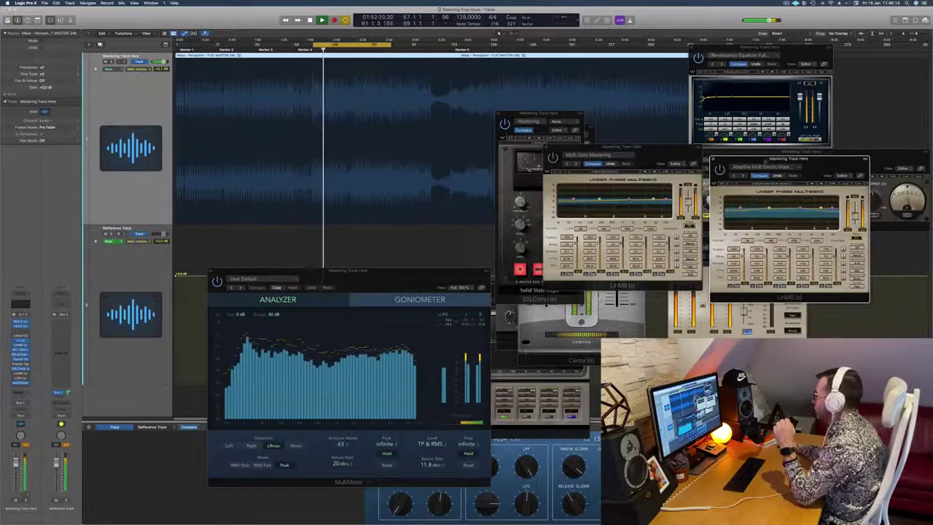
pyautogui.click(649, 160)
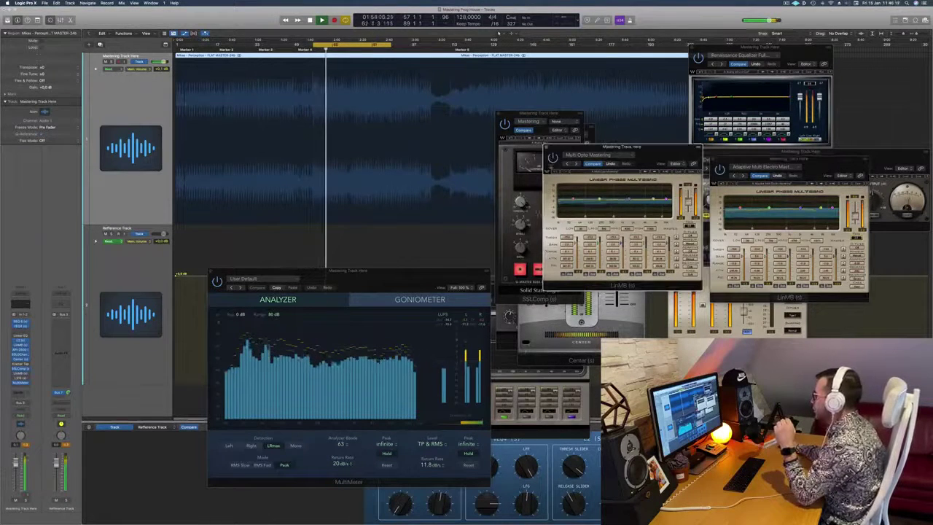
pyautogui.moveTo(650, 161); pyautogui.dragTo(813, 268)
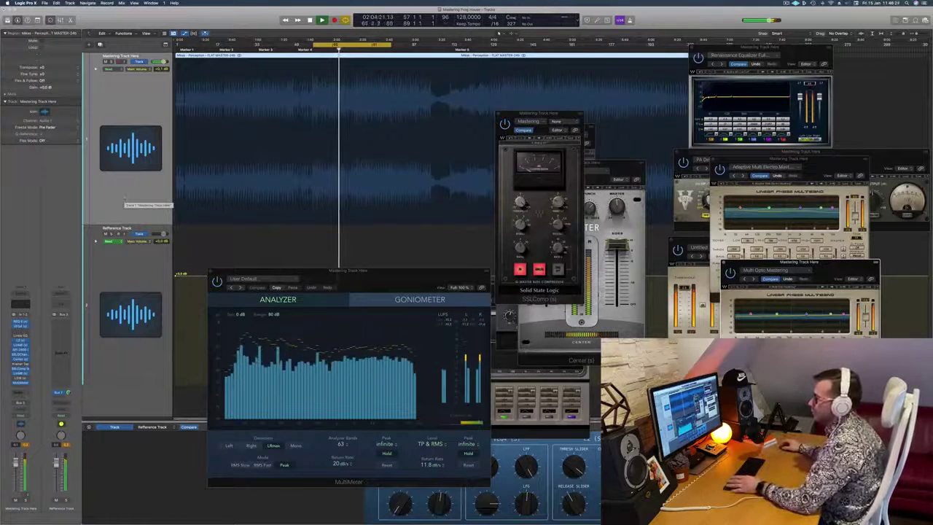
# - Bring up the mastering track's L316 limiter and place its window above the MultiMeter, next to the Center
pyautogui.click(22, 378)
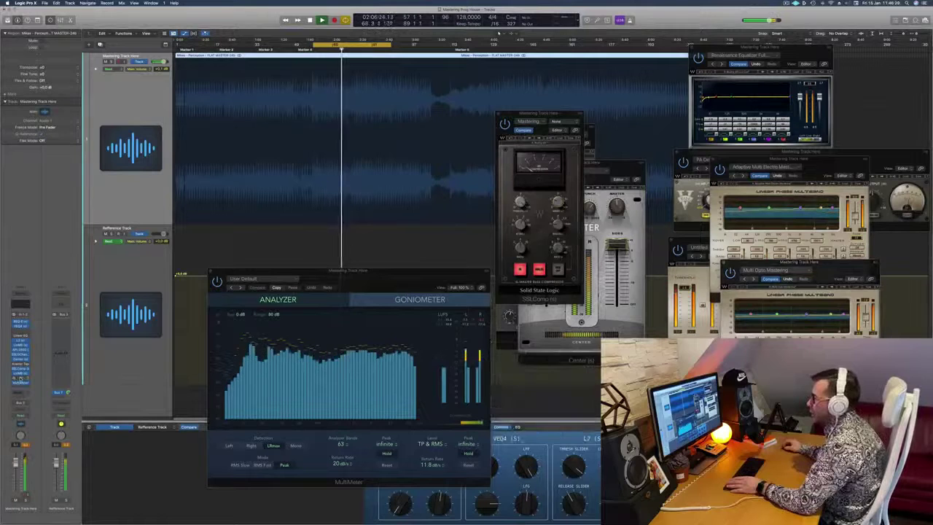
pyautogui.click(21, 379)
pyautogui.moveTo(445, 282); pyautogui.dragTo(439, 158)
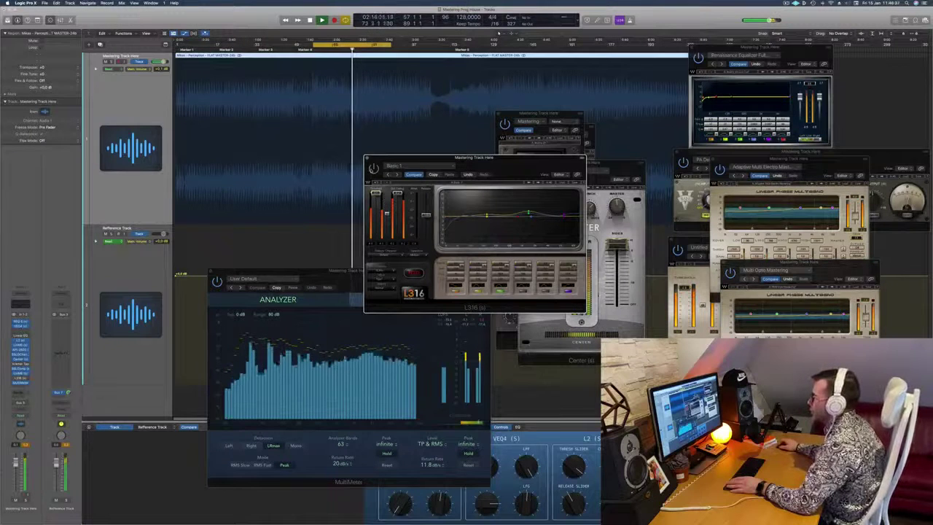
pyautogui.moveTo(478, 162)
pyautogui.mouseDown()
pyautogui.moveTo(499, 161)
pyautogui.moveTo(476, 161)
pyautogui.mouseUp()
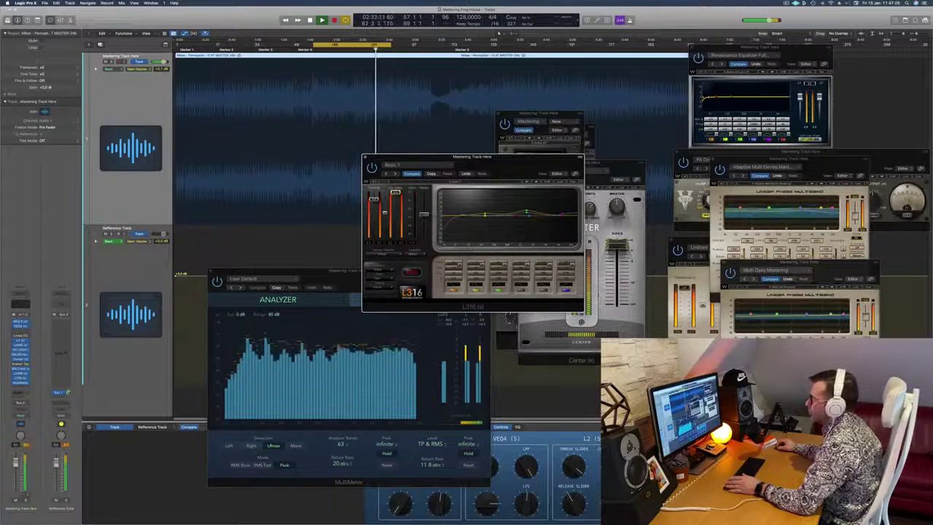
# - Move the L316 window over the SSLComp and Center, and extend the cycle region back to bar 1
pyautogui.moveTo(472, 157); pyautogui.dragTo(646, 169)
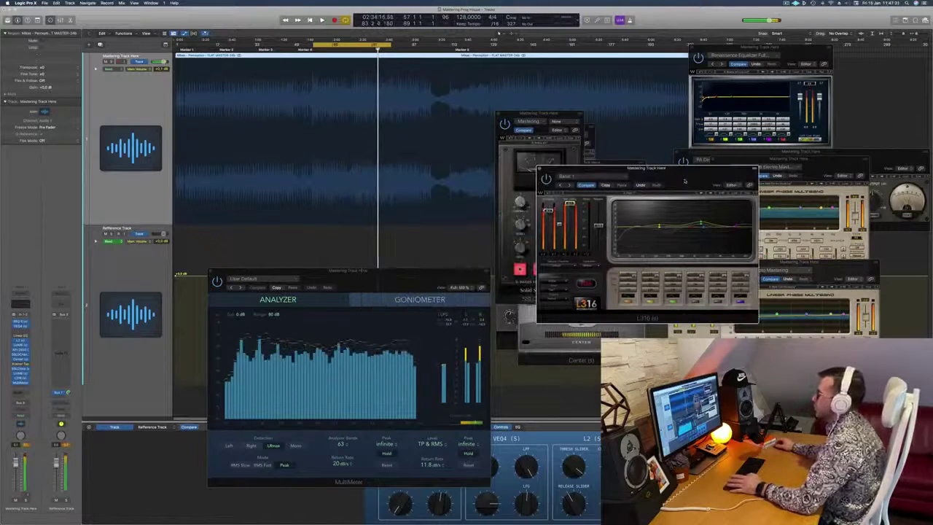
pyautogui.click(313, 48)
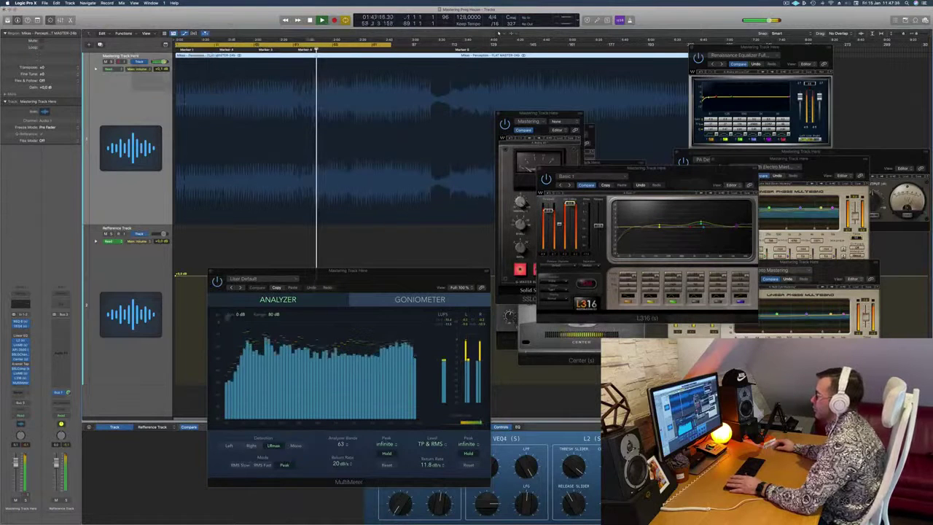
# - Play the track from its start with the cycle region extended to its end, and move the Renaissance Equalizer window clear of the waveform
pyautogui.moveTo(427, 271); pyautogui.dragTo(410, 241)
pyautogui.press('Return')
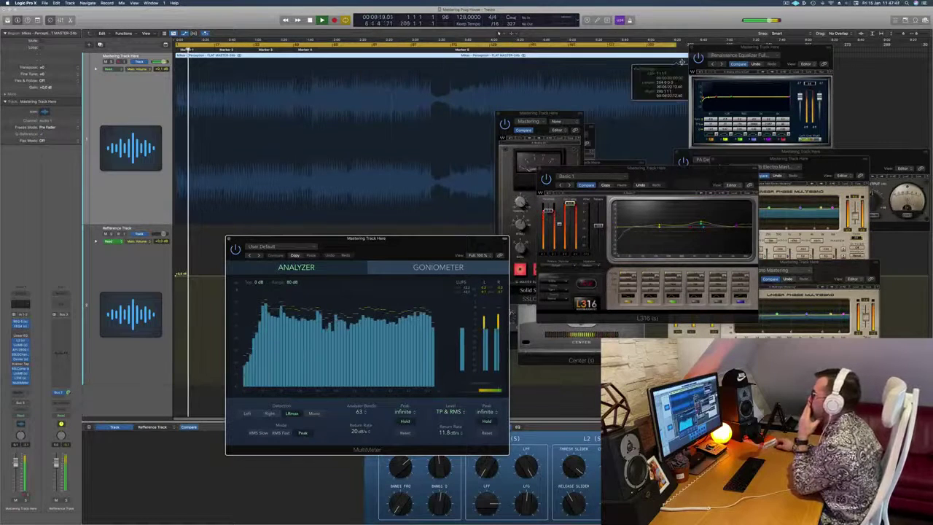
pyautogui.click(746, 49)
pyautogui.moveTo(746, 49); pyautogui.dragTo(909, 104)
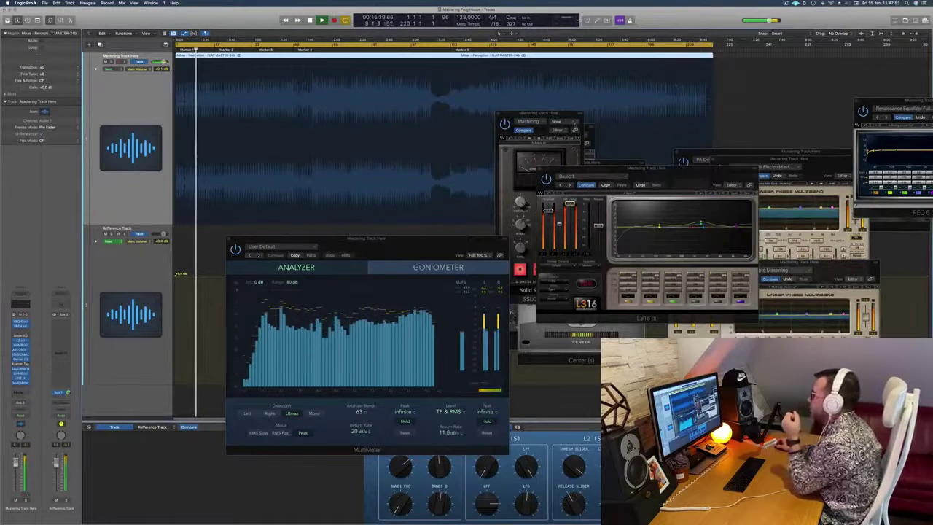
# - Spread out the SSLComp, L316 and Center windows so that the SSLChannel and the Center are uncovered
pyautogui.moveTo(560, 113); pyautogui.dragTo(844, 175)
pyautogui.moveTo(681, 168); pyautogui.dragTo(682, 293)
pyautogui.moveTo(605, 169); pyautogui.dragTo(685, 195)
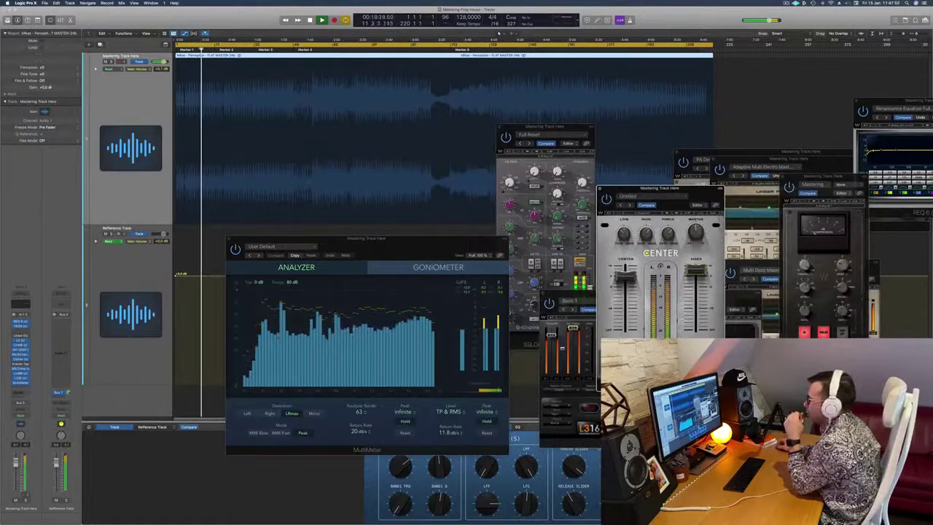
# - Move the MultiMeter window up beside the SSLChannel to watch its analyzer and loudness meters during playback
pyautogui.moveTo(436, 236); pyautogui.dragTo(425, 206)
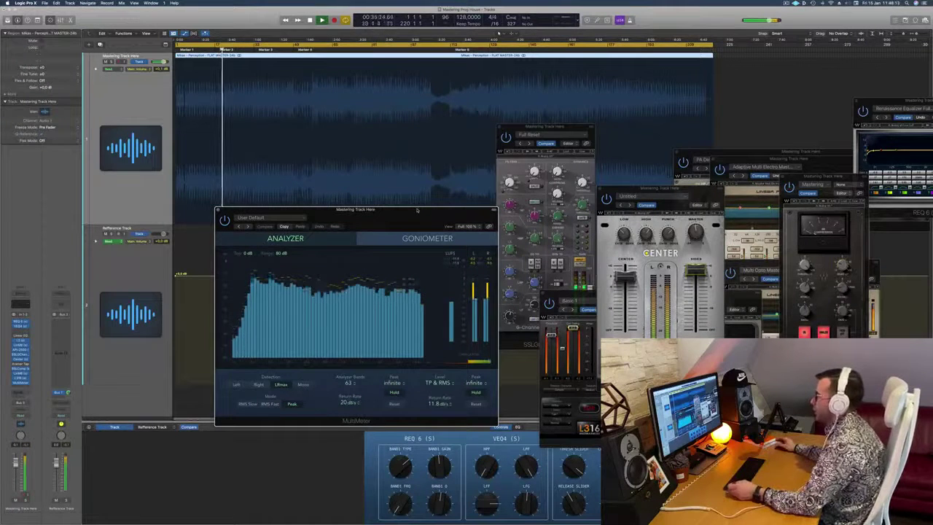
pyautogui.moveTo(416, 211); pyautogui.dragTo(411, 212)
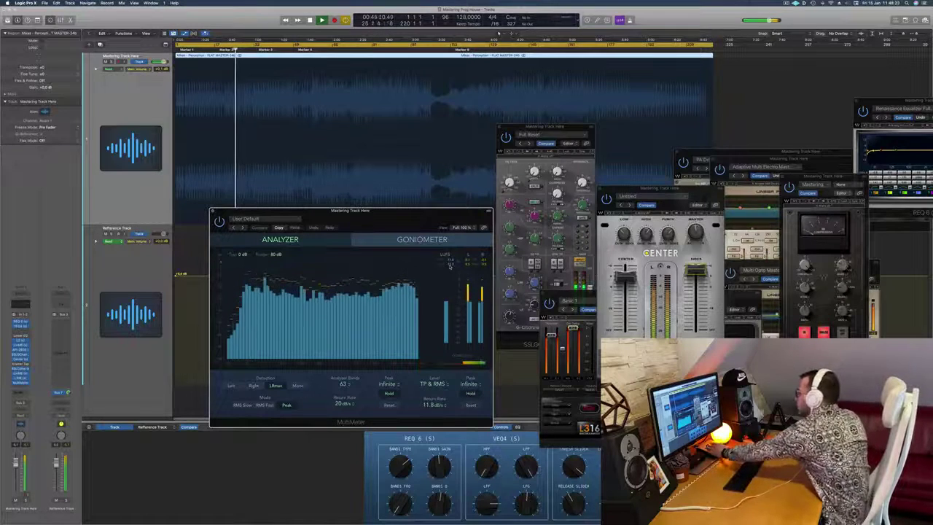
pyautogui.moveTo(419, 222); pyautogui.dragTo(409, 214)
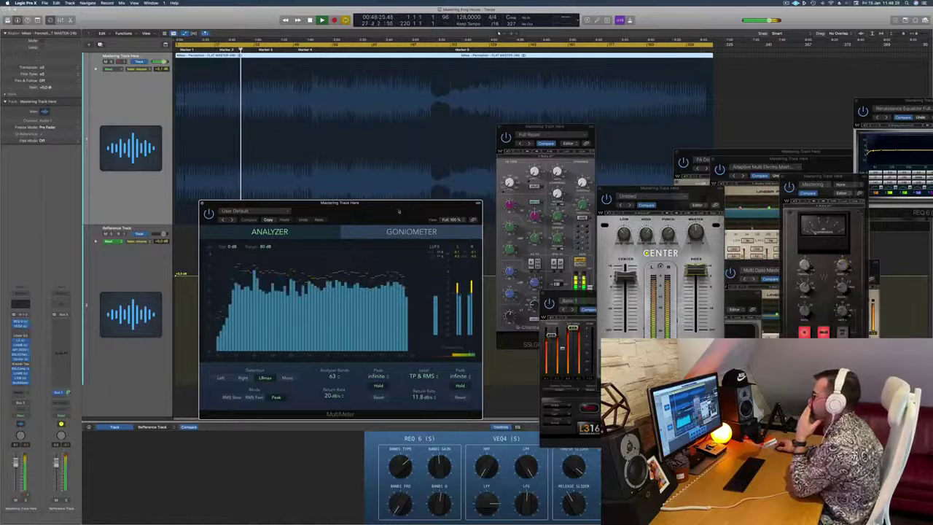
pyautogui.moveTo(399, 212); pyautogui.dragTo(406, 206)
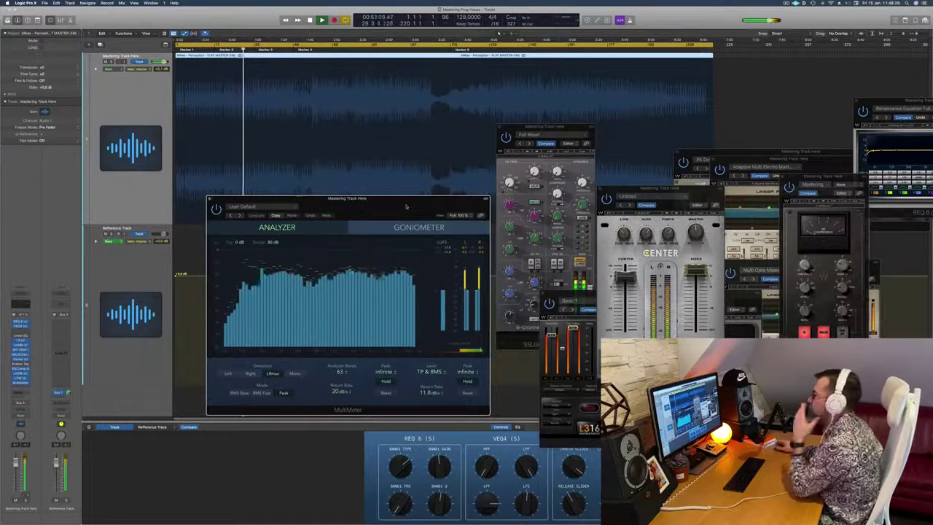
pyautogui.moveTo(405, 206); pyautogui.dragTo(422, 208)
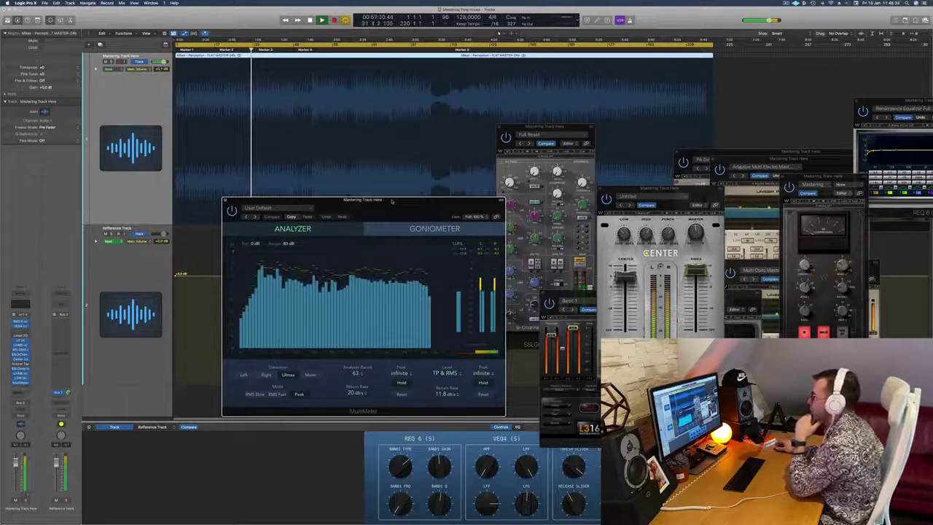
pyautogui.moveTo(391, 201); pyautogui.dragTo(409, 202)
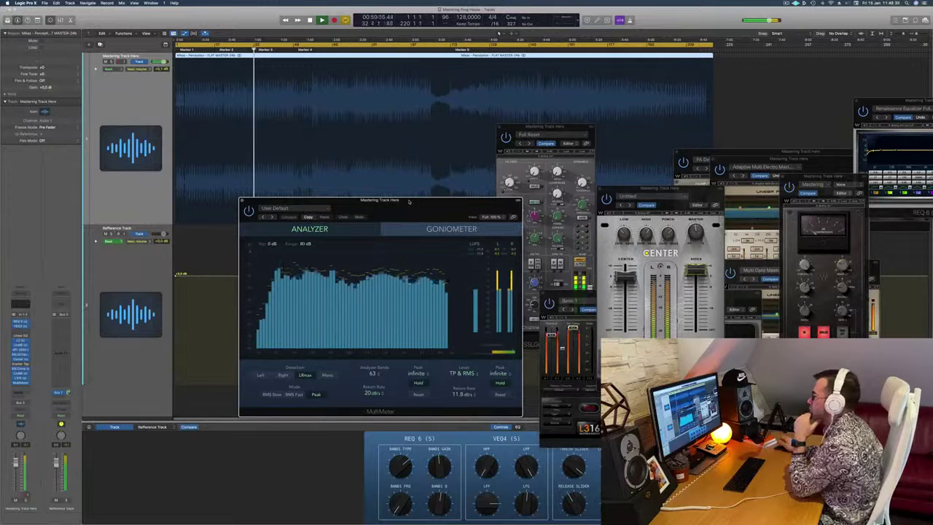
pyautogui.moveTo(408, 204); pyautogui.dragTo(409, 204)
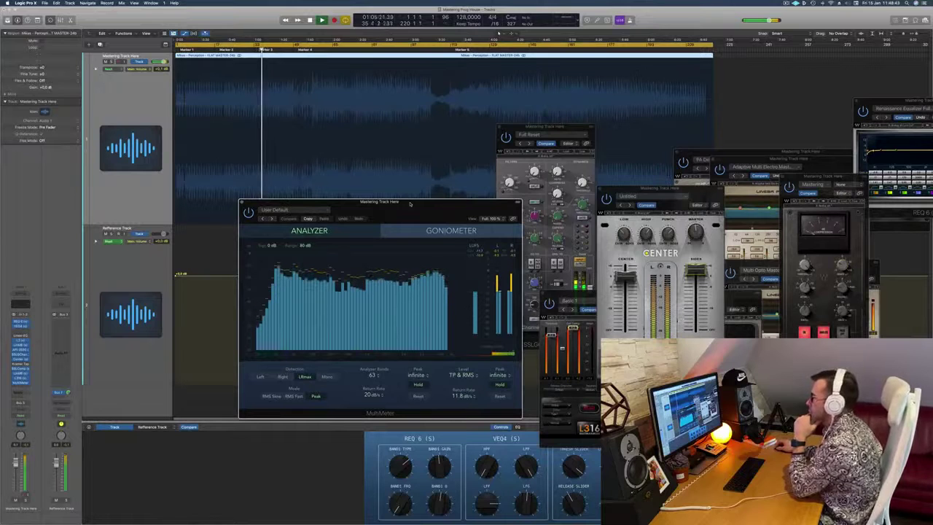
pyautogui.moveTo(410, 204)
pyautogui.mouseDown()
pyautogui.moveTo(380, 206)
pyautogui.moveTo(395, 206)
pyautogui.mouseUp()
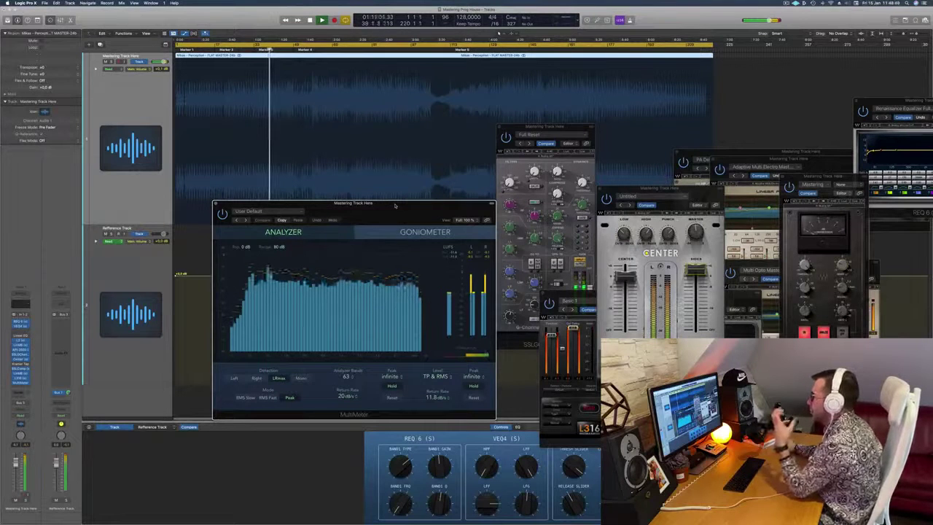
pyautogui.moveTo(395, 206); pyautogui.dragTo(400, 206)
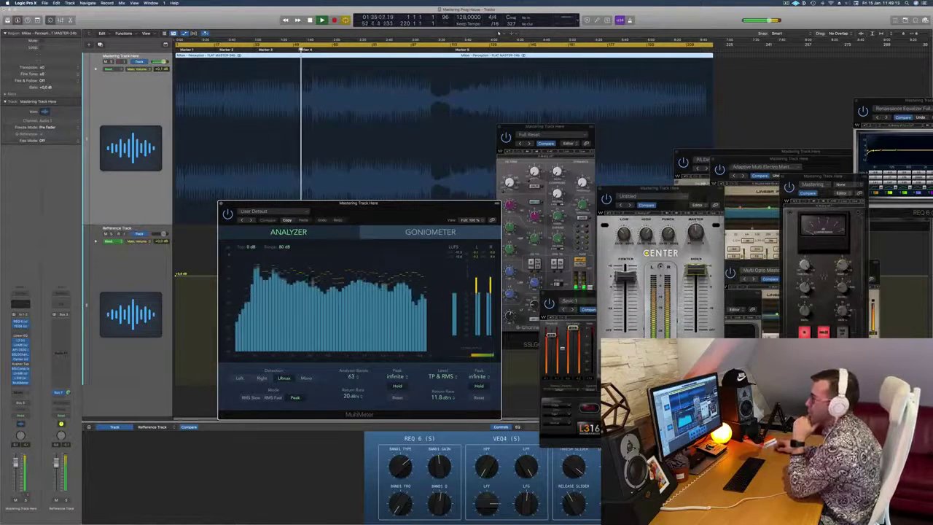
# - Close and reopen the mastering track's L316 limiter, and place its window right beside the MultiMeter, over the Center
pyautogui.click(21, 378)
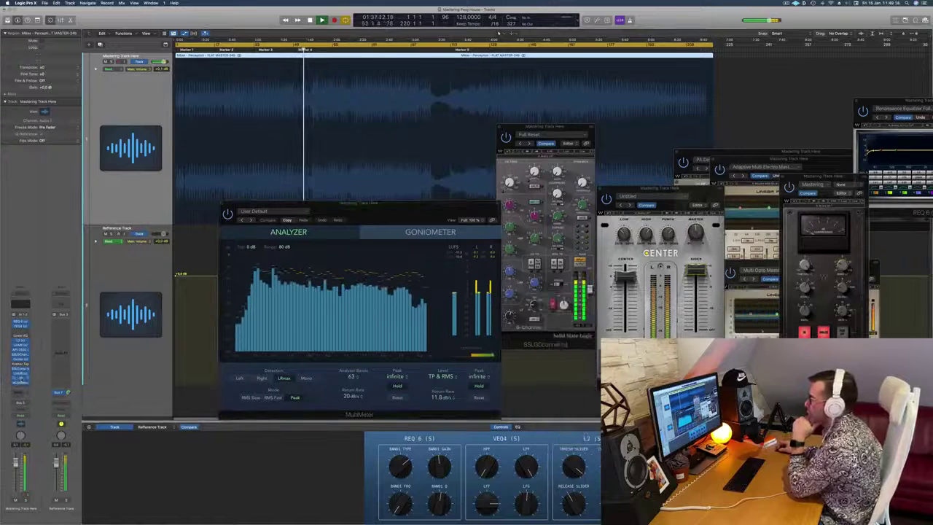
pyautogui.click(21, 378)
pyautogui.moveTo(701, 298); pyautogui.dragTo(674, 164)
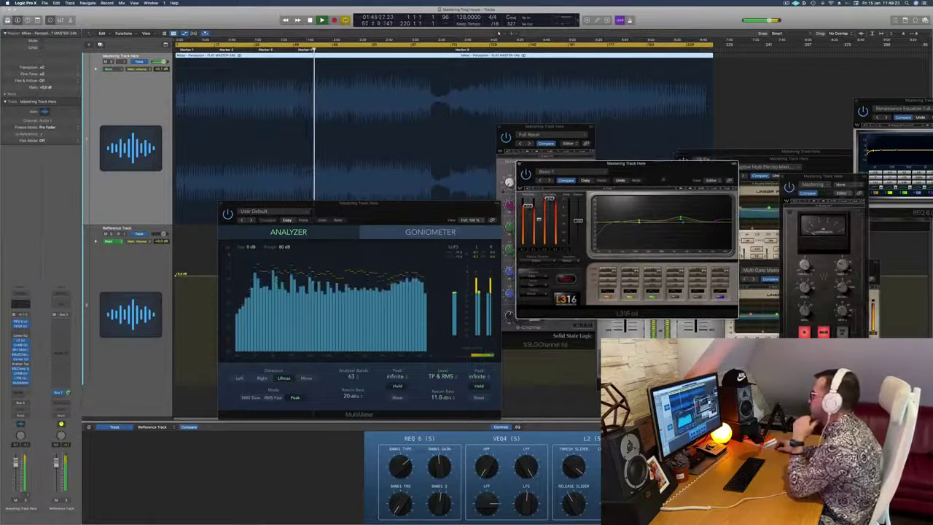
pyautogui.moveTo(648, 164); pyautogui.dragTo(645, 207)
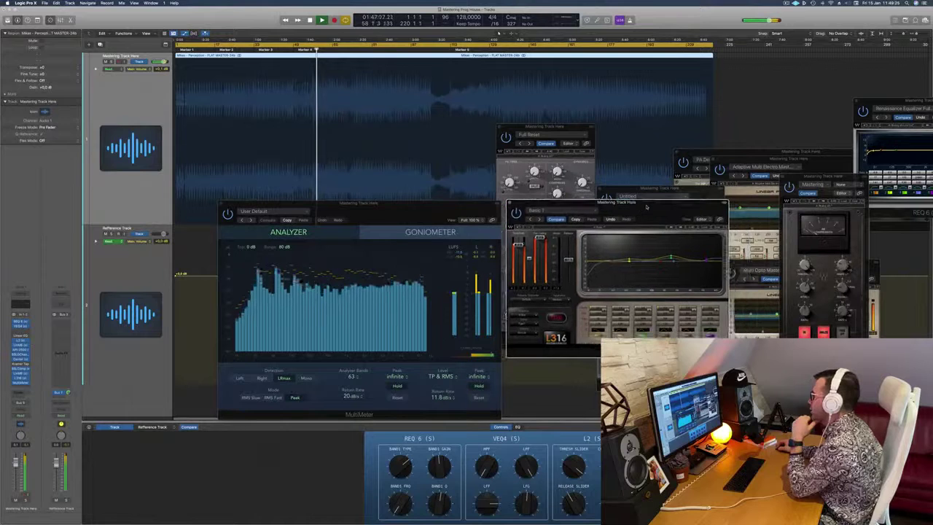